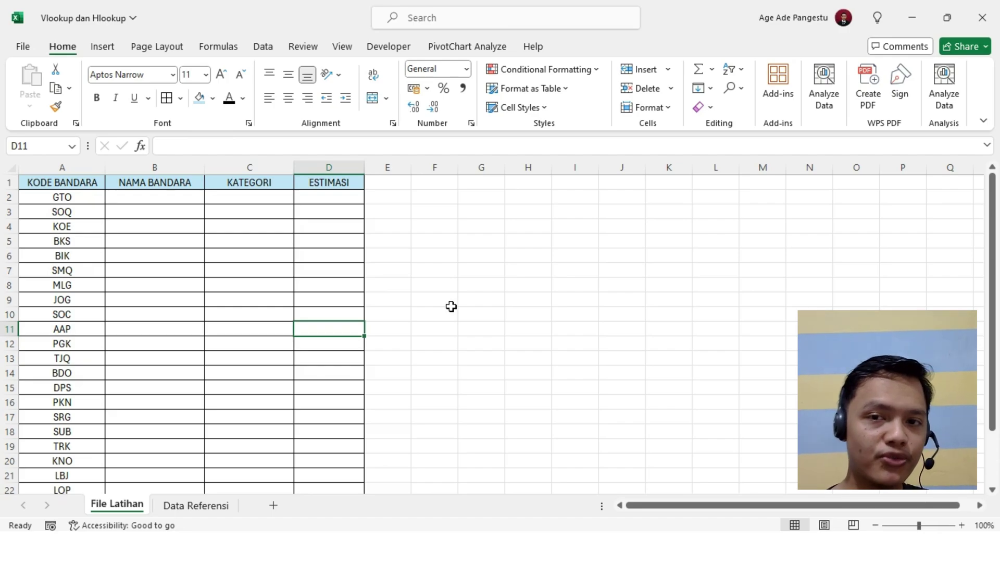
- Examine the airport table and the adjacent flight estimate table on the Data Referensi sheet
left_click(569, 301)
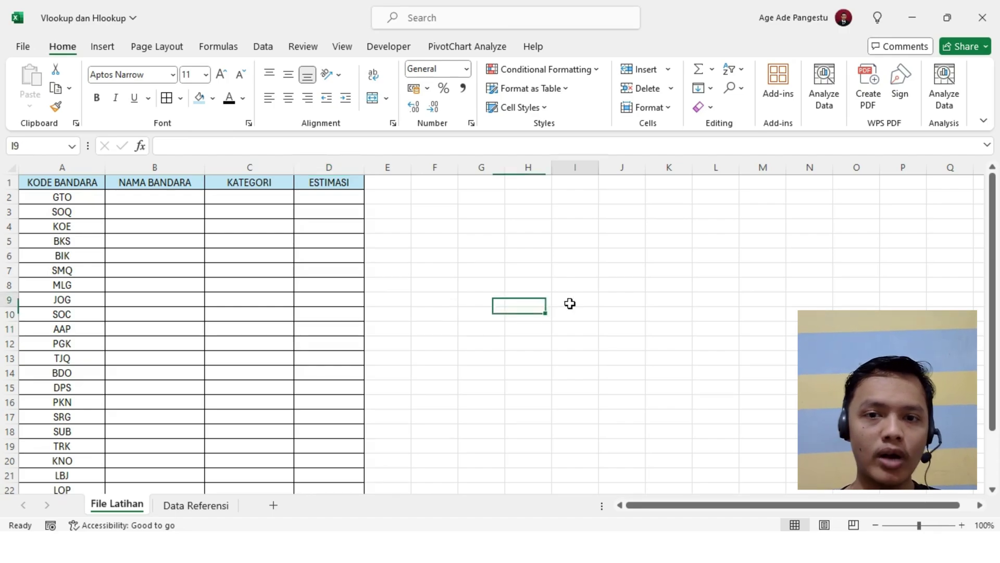
left_click(398, 297)
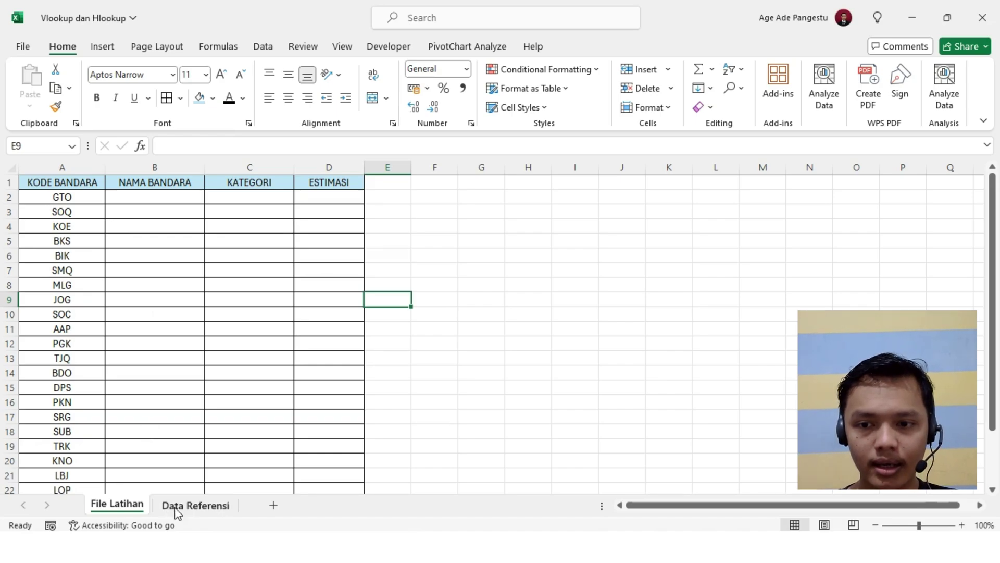
left_click(188, 510)
left_click_drag(59, 189, 547, 346)
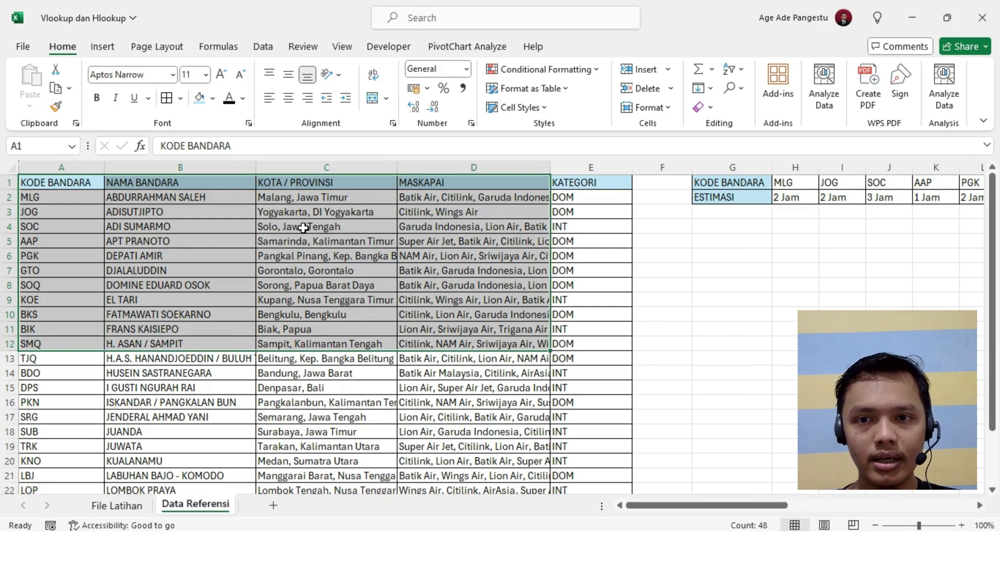
left_click(681, 226)
scroll(717, 212, "right", 4)
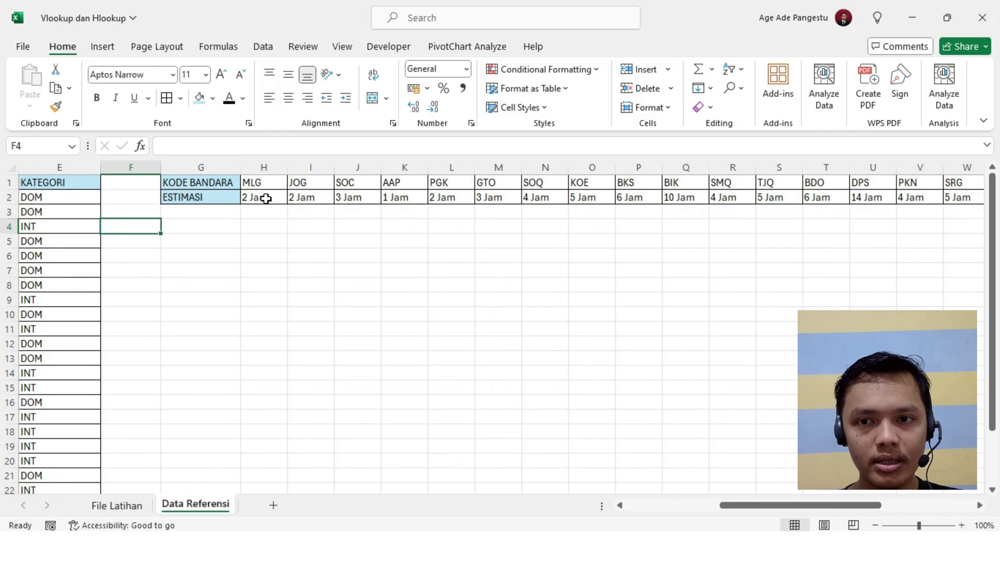
left_click(603, 252)
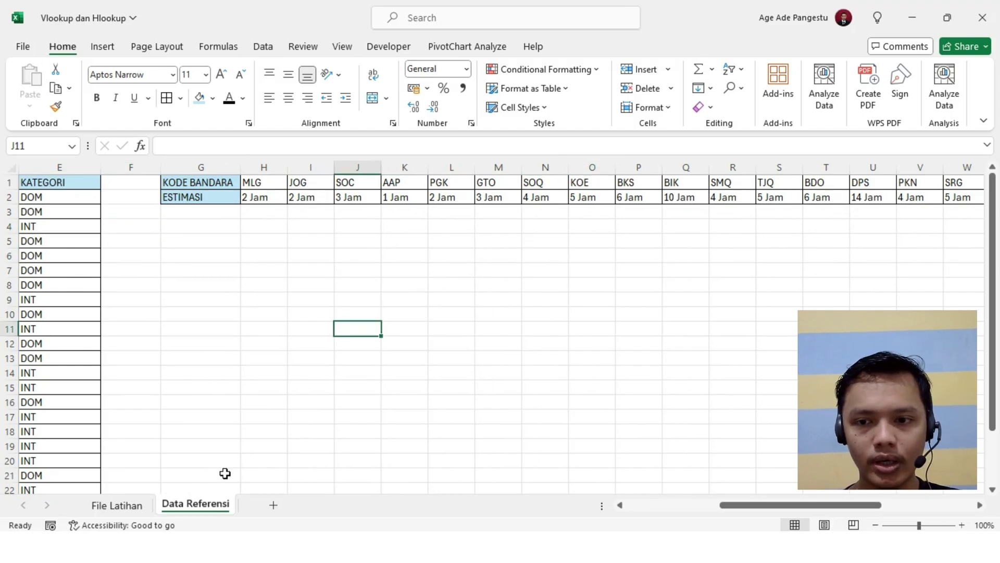
- Review the NAMA BANDARA, KATEGORI and ESTIMASI columns and the airport codes on the File Latihan sheet
left_click(117, 505)
left_click_drag(311, 285, 305, 271)
left_click_drag(167, 184, 174, 447)
left_click_drag(263, 181, 232, 426)
left_click_drag(337, 188, 353, 373)
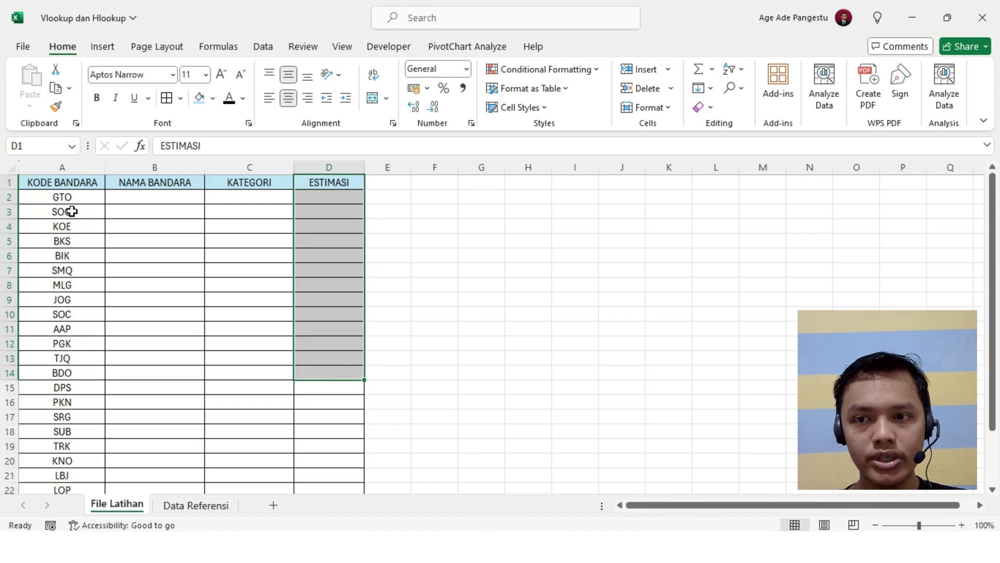
left_click_drag(80, 195, 56, 422)
left_click(137, 347)
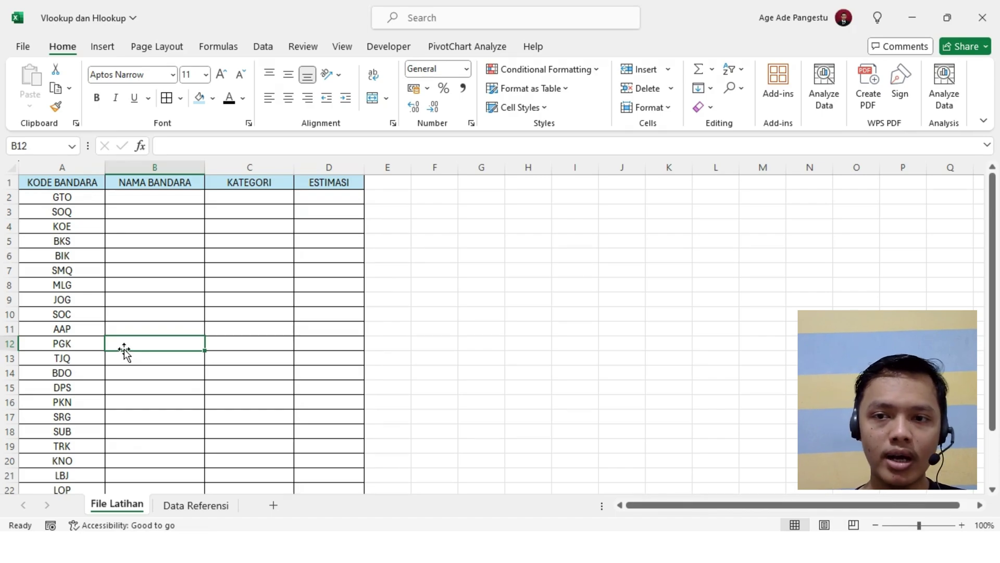
left_click(427, 311)
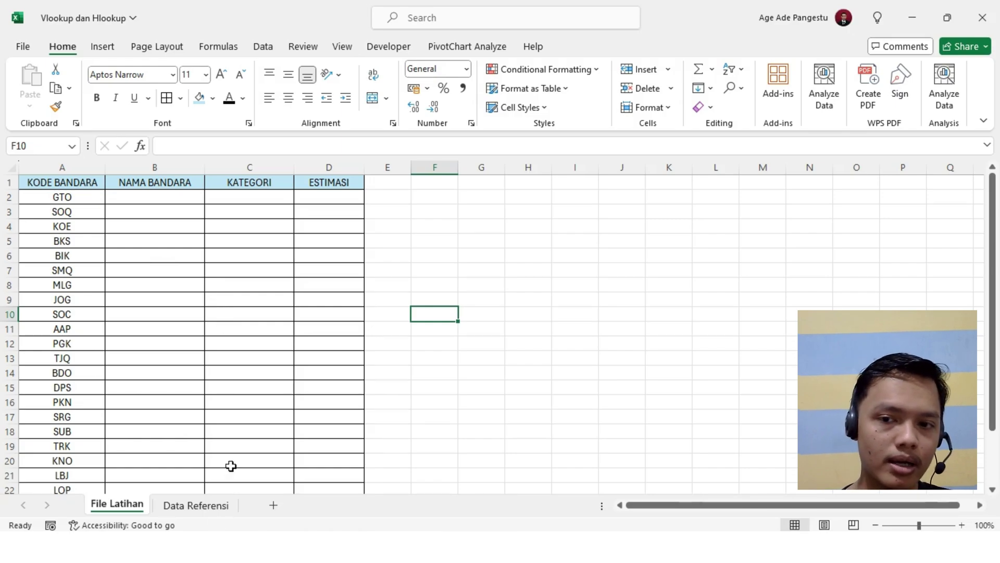
- Inspect the full vertical airport table, from KODE BANDARA through KATEGORI, on the Data Referensi sheet
left_click(211, 507)
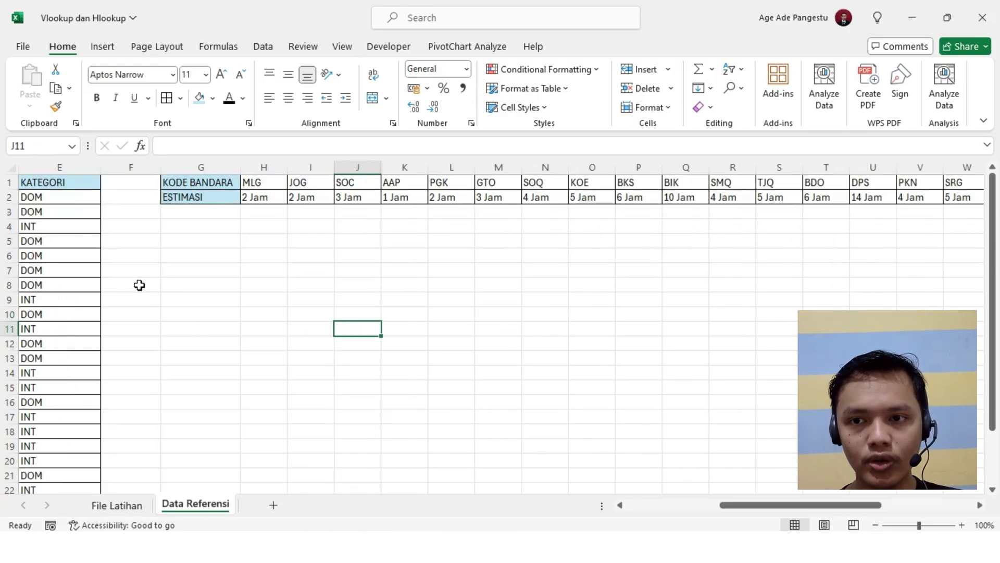
scroll(140, 289, "left", 4)
left_click_drag(55, 182, 577, 456)
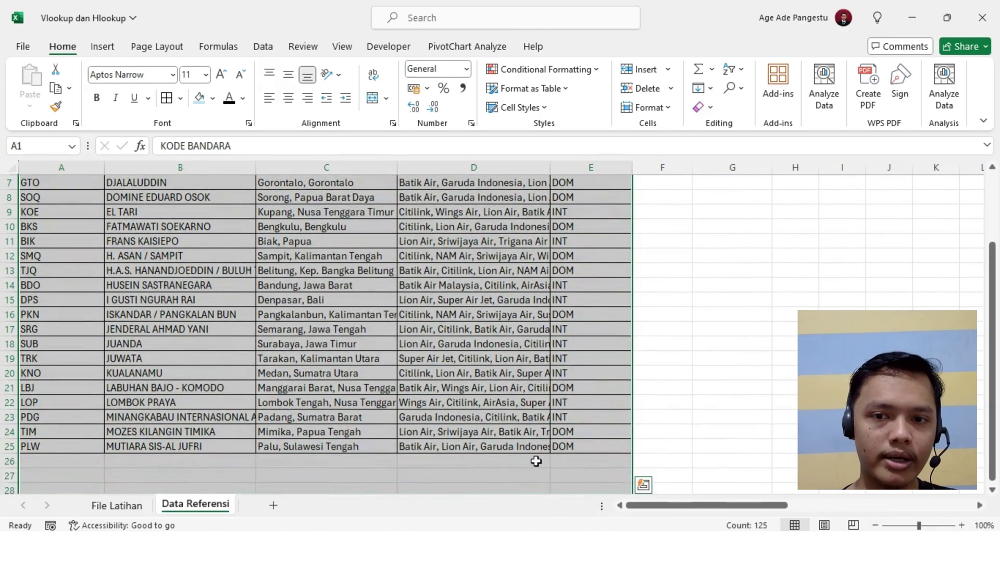
scroll(479, 440, "up", 2)
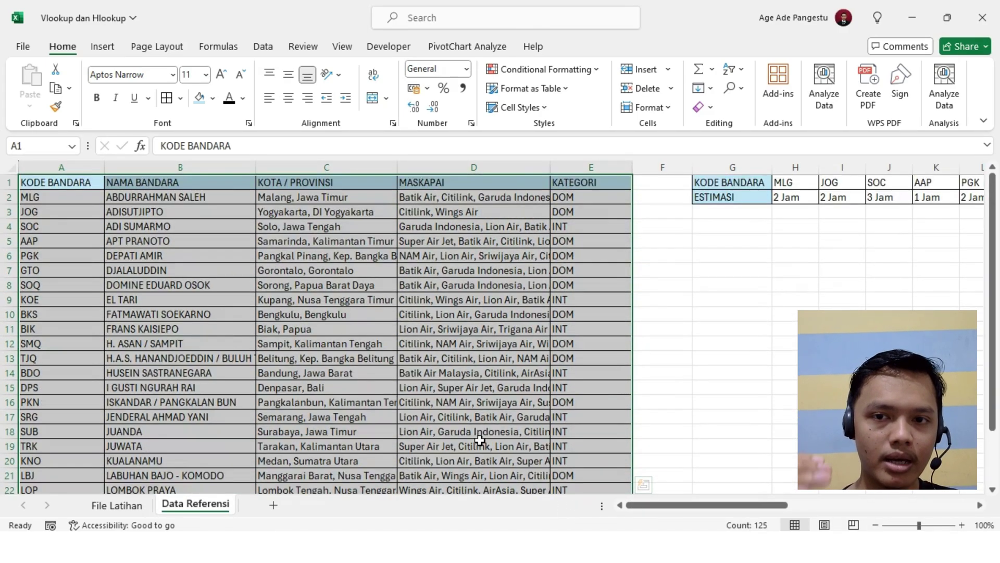
left_click(509, 243)
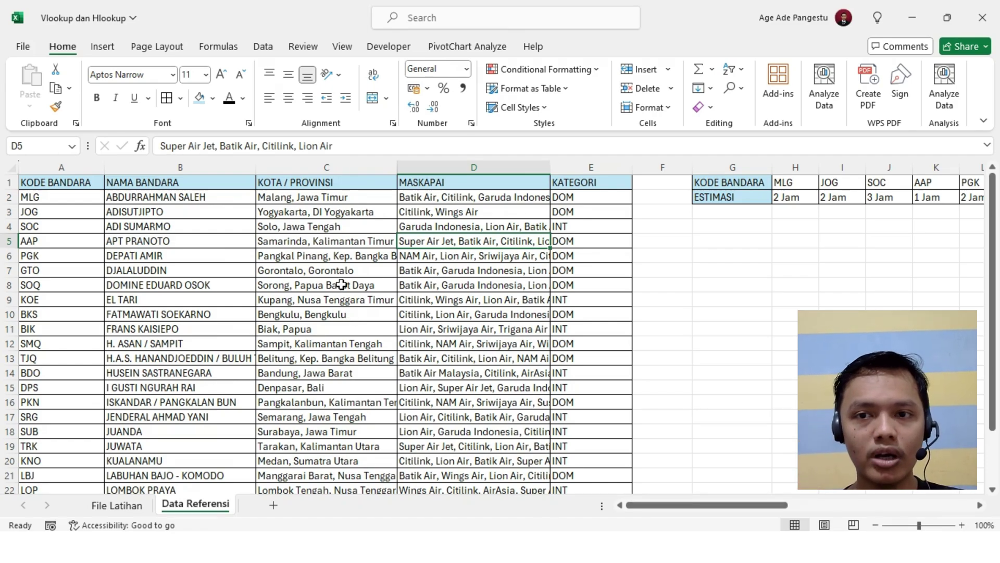
left_click(385, 268)
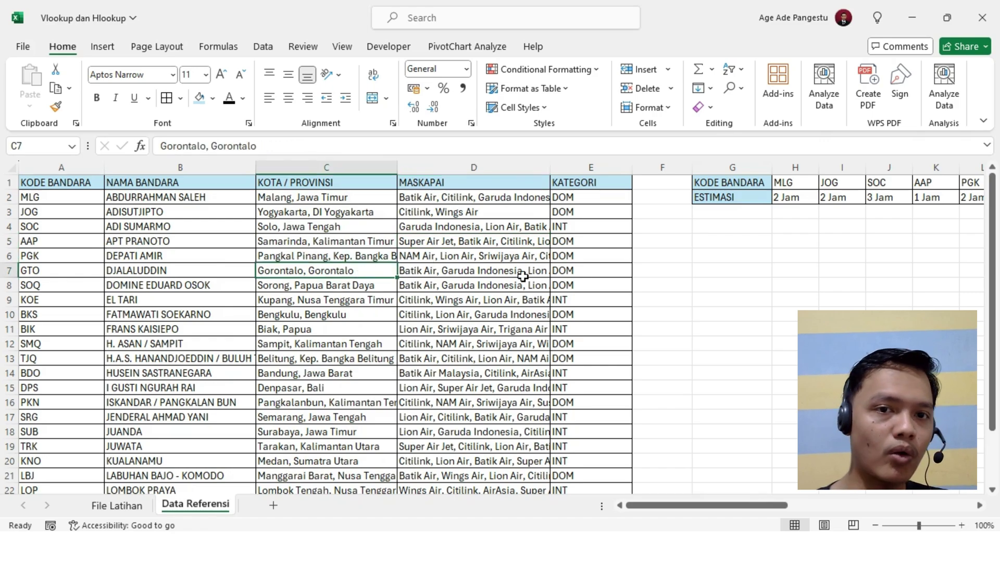
- Inspect the horizontal table of KODE BANDARA and ESTIMASI values across rows 1 and 2 of the Data Referensi sheet
scroll(563, 263, "right", 5)
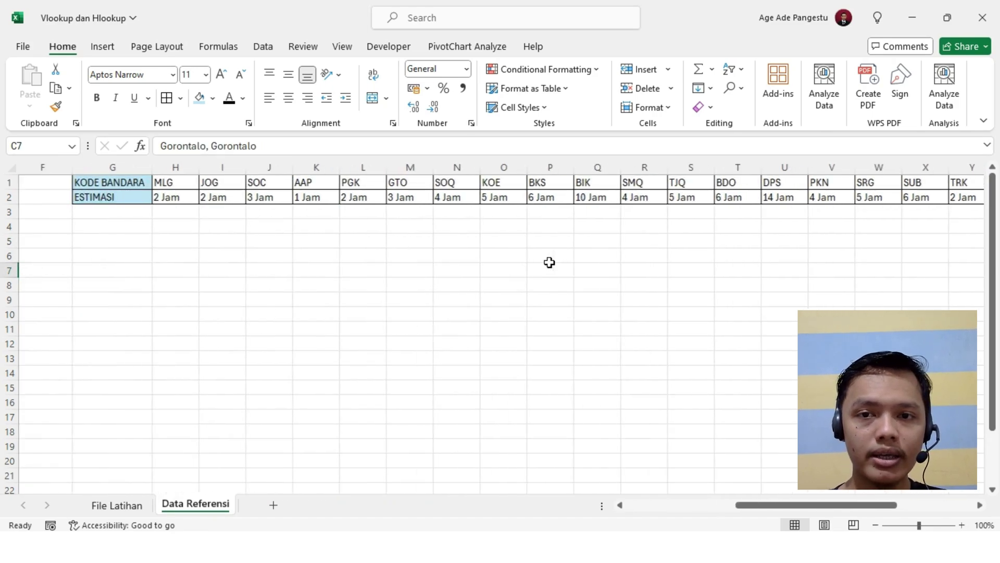
scroll(549, 262, "left", 1)
left_click(335, 328)
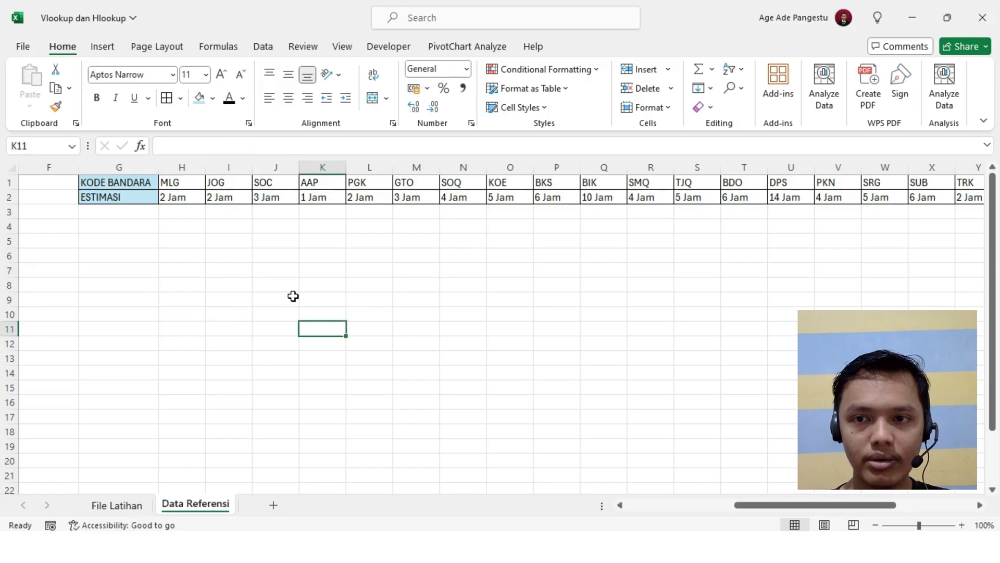
left_click_drag(108, 186, 706, 192)
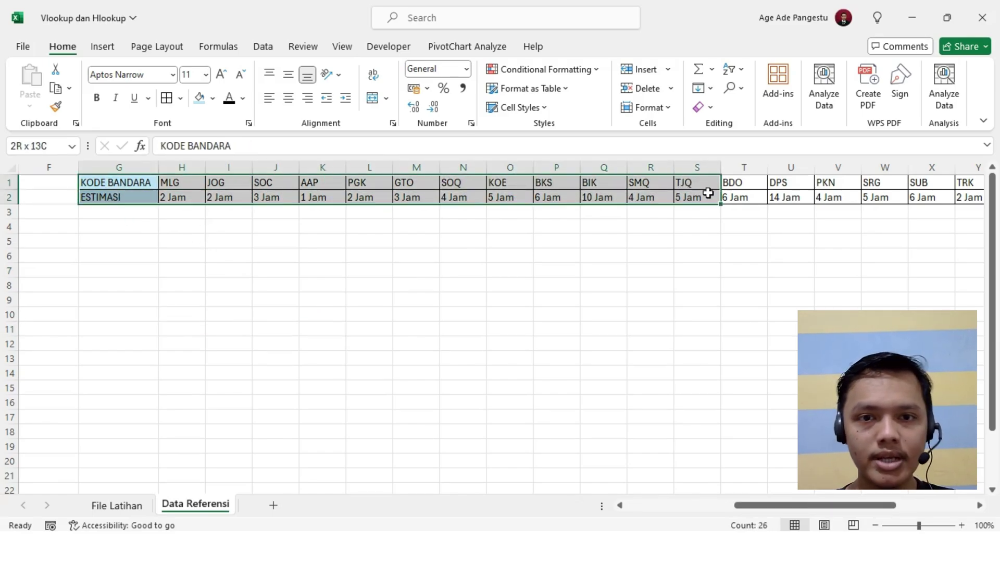
left_click(479, 258)
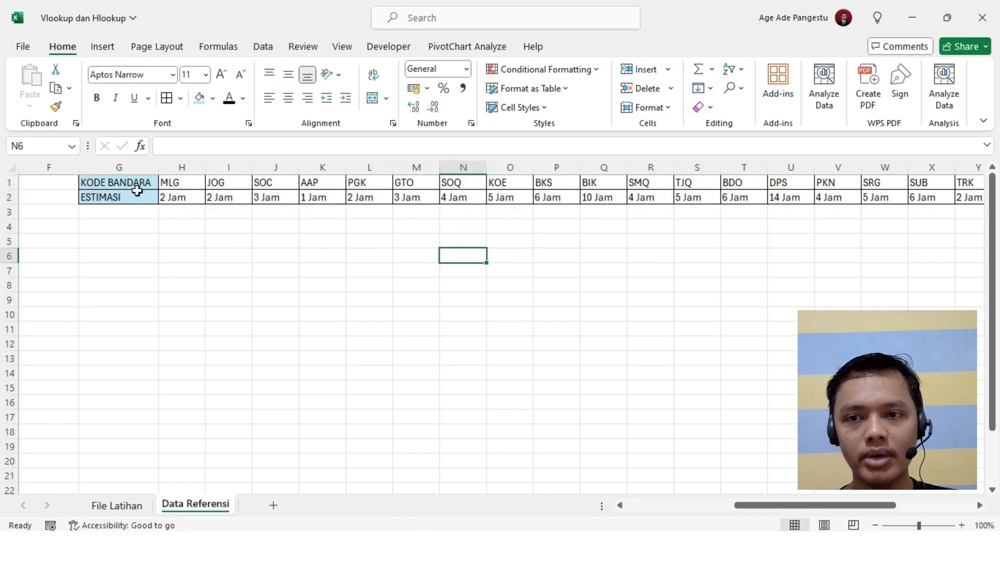
left_click_drag(137, 190, 963, 201)
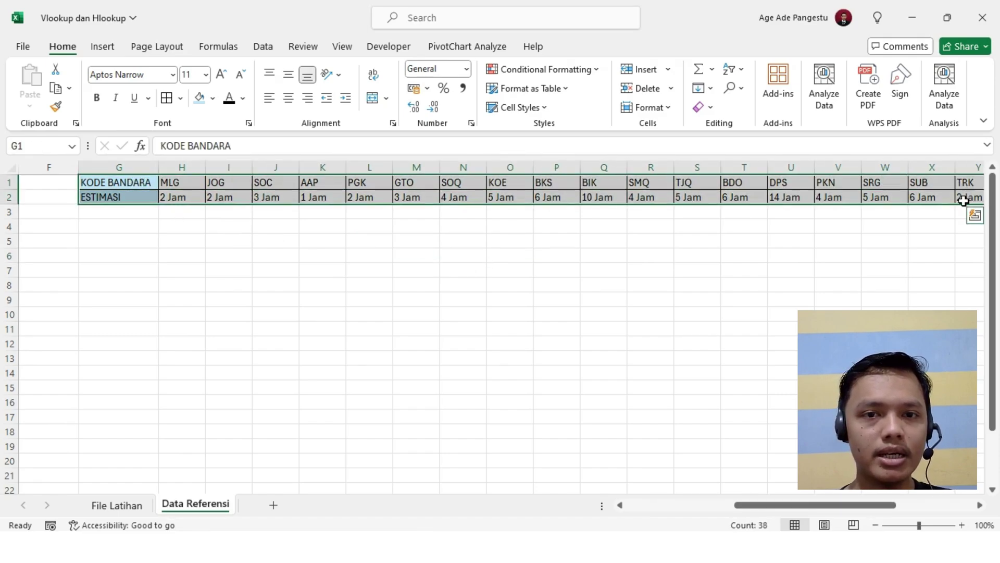
scroll(963, 201, "right", 3)
scroll(699, 283, "left", 6)
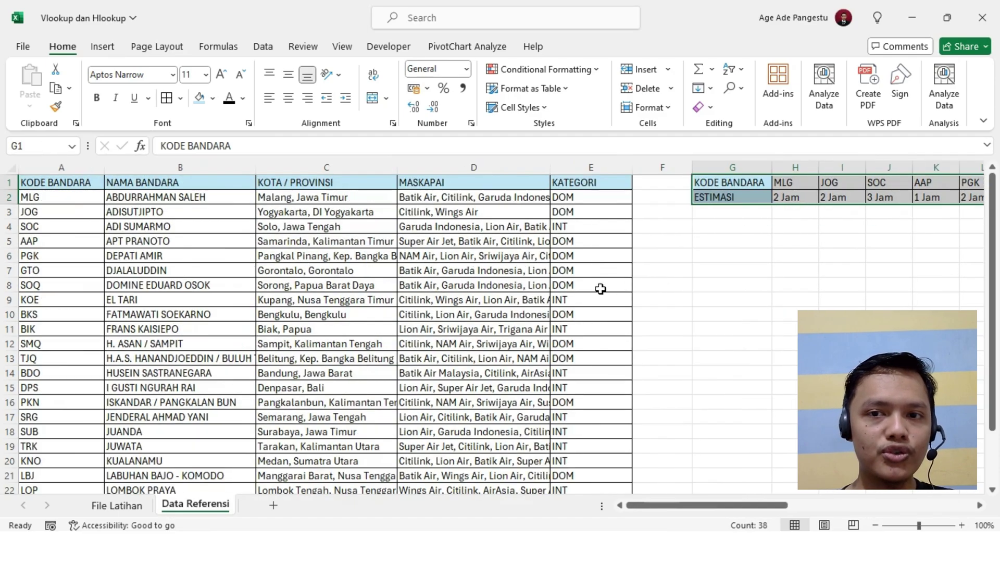
left_click(694, 265)
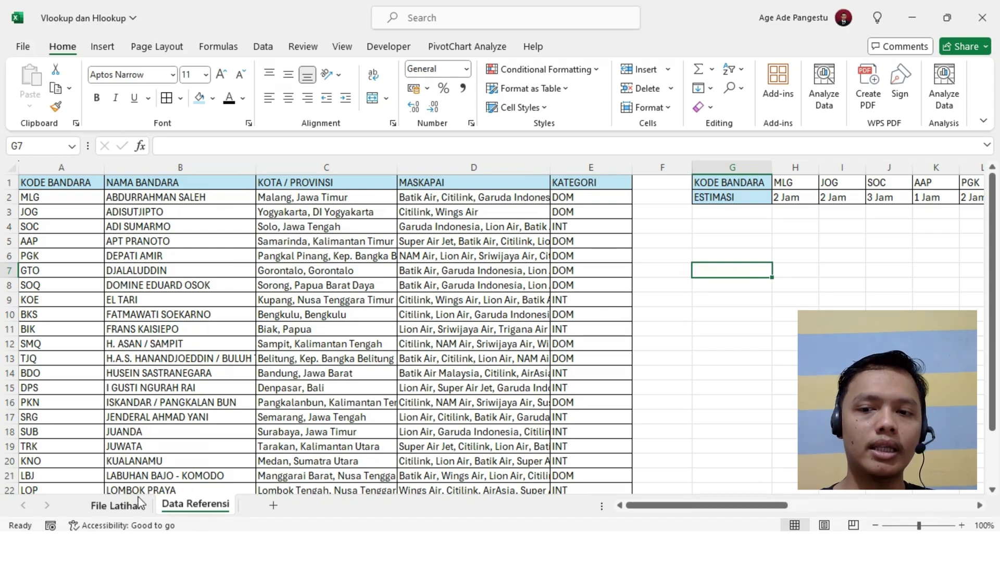
- Review the KODE BANDARA list and the empty NAMA BANDARA column on the File Latihan sheet
left_click(116, 506)
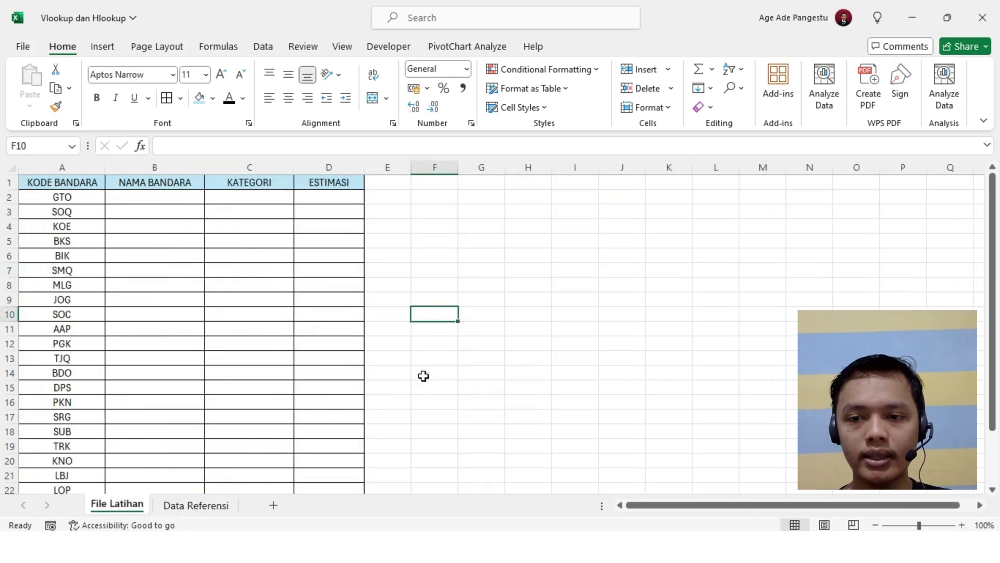
left_click(424, 372)
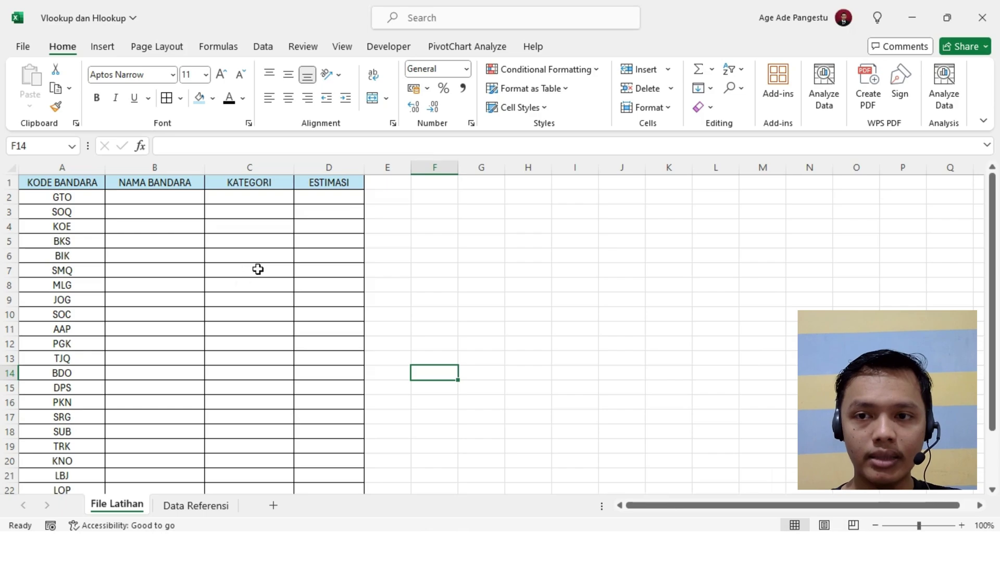
left_click(257, 269)
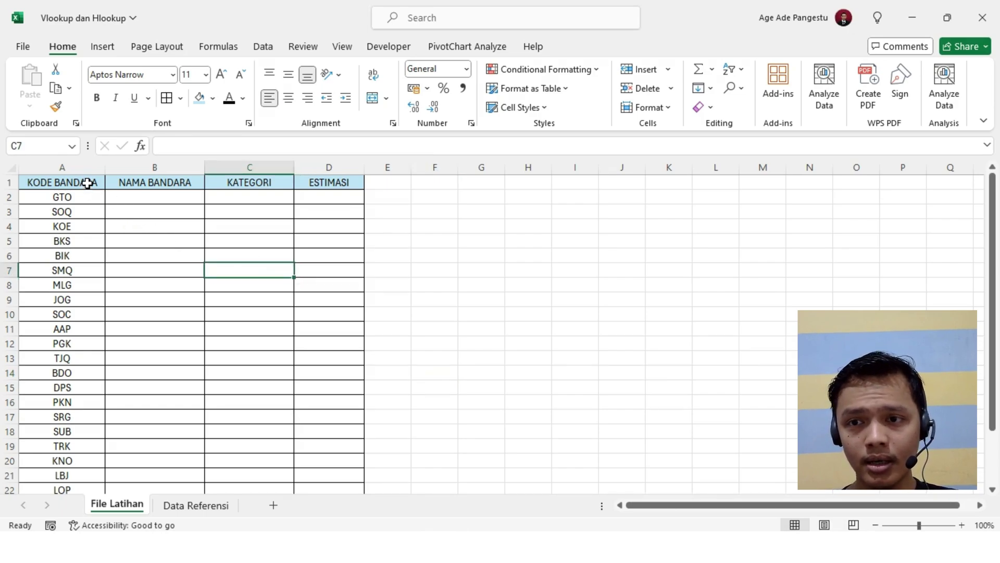
left_click_drag(87, 183, 66, 472)
scroll(67, 439, "down", 3)
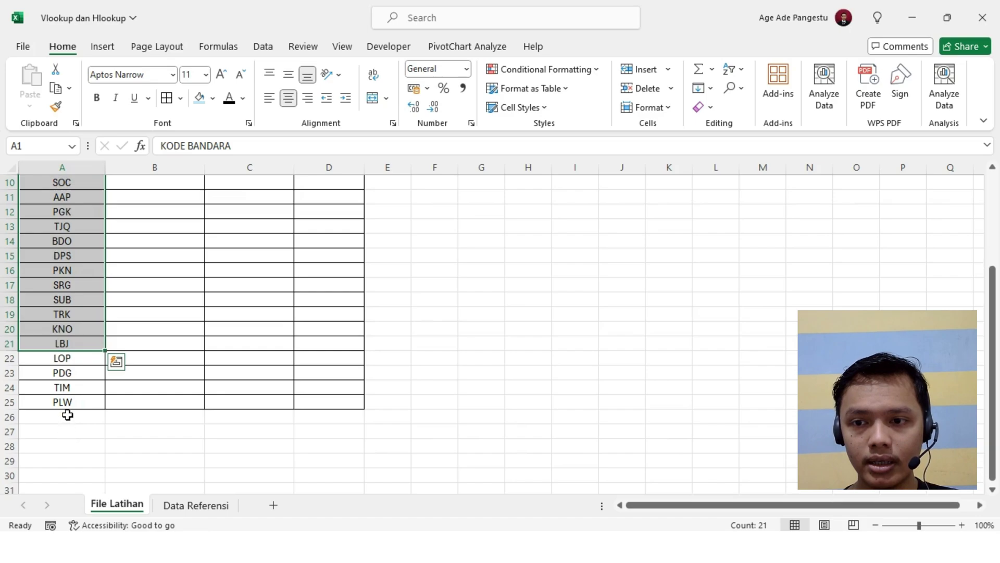
scroll(118, 384, "up", 3)
left_click_drag(154, 182, 137, 483)
left_click(245, 345)
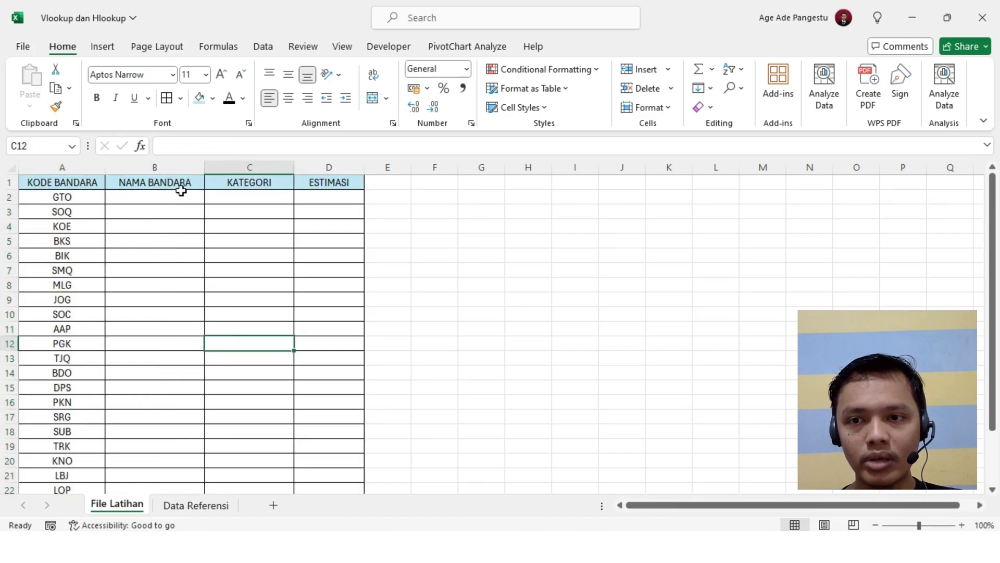
left_click_drag(180, 191, 173, 406)
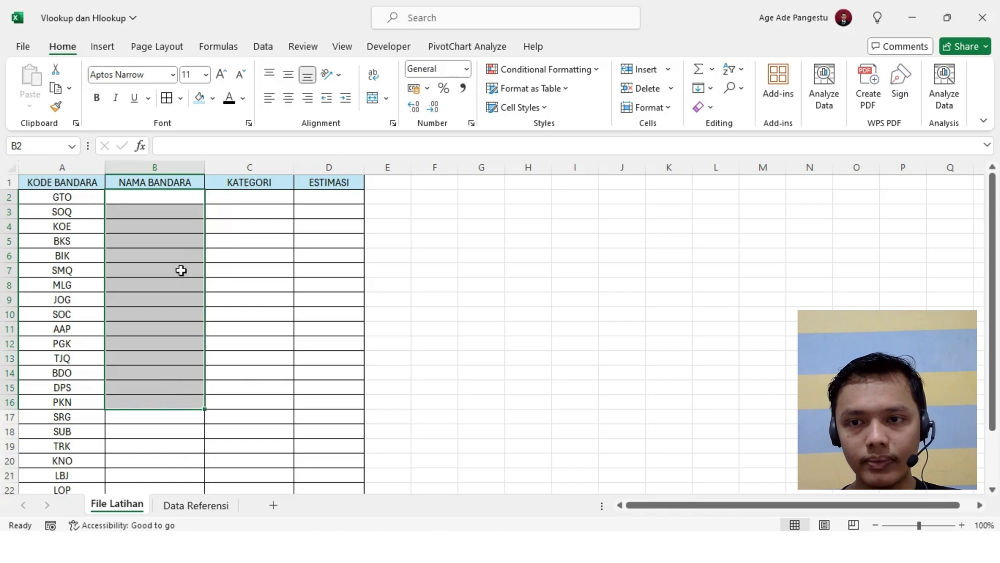
- Check the KODE BANDARA and NAMA BANDARA columns on Data Referensi against the File Latihan sheet
left_click(173, 505)
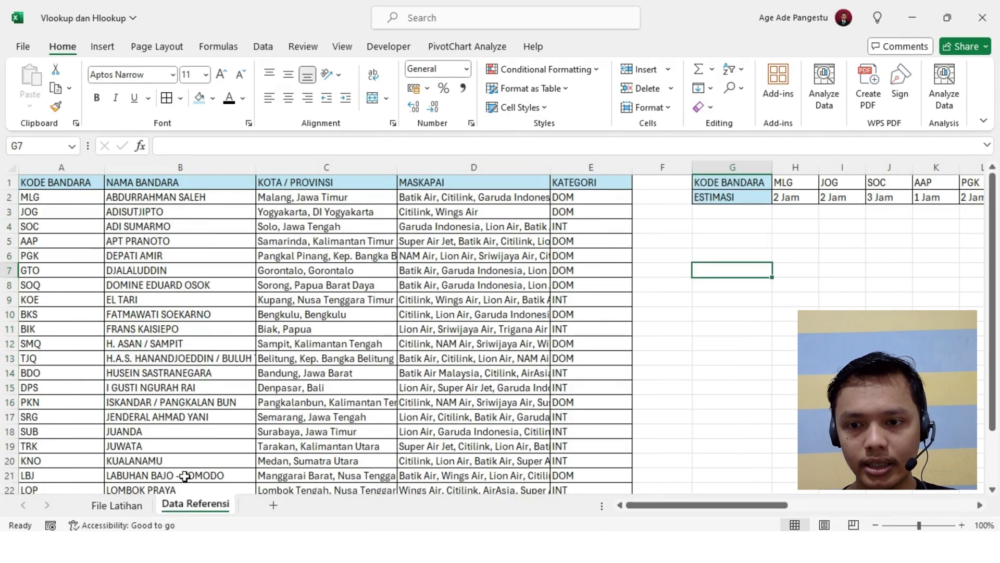
left_click_drag(64, 183, 71, 475)
left_click_drag(166, 183, 149, 479)
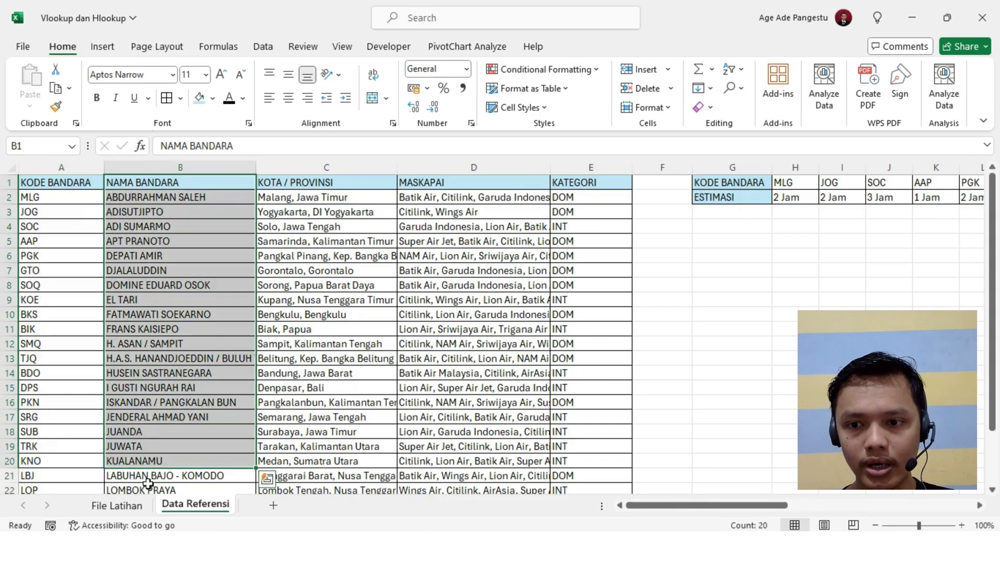
left_click(129, 505)
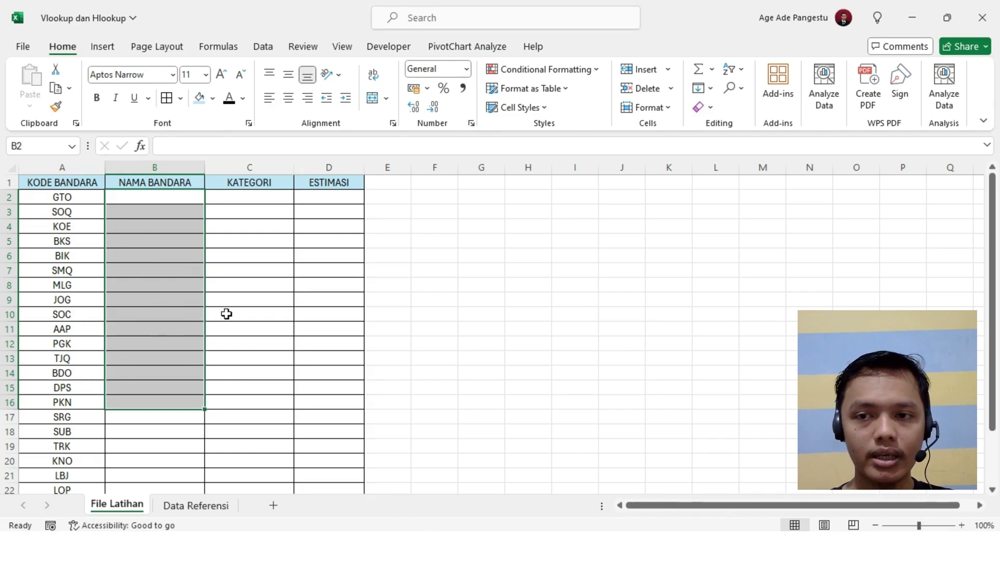
left_click(239, 326)
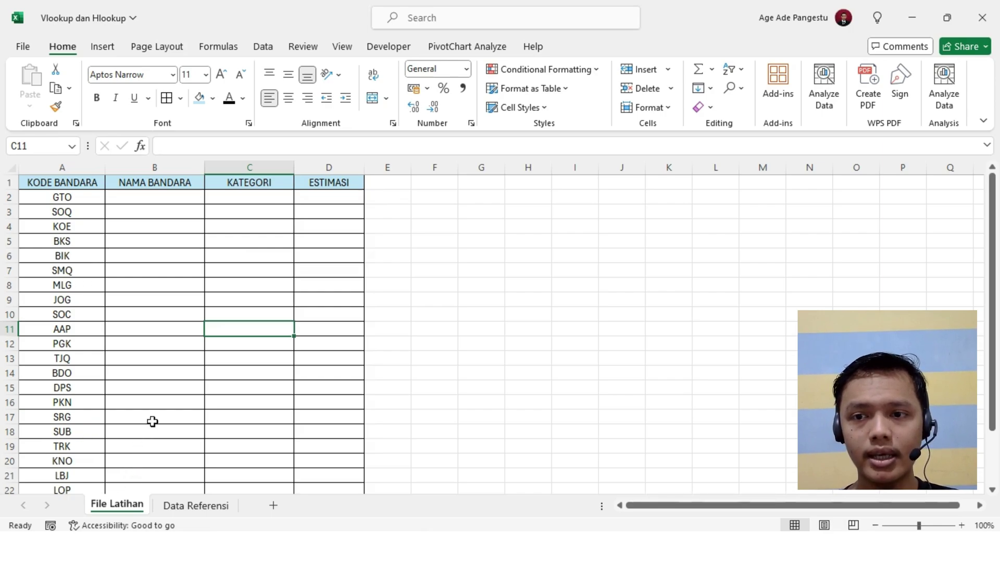
- Go through the empty NAMA BANDARA, KATEGORI and ESTIMASI columns on File Latihan and view their source data on Data Referensi
left_click(144, 212)
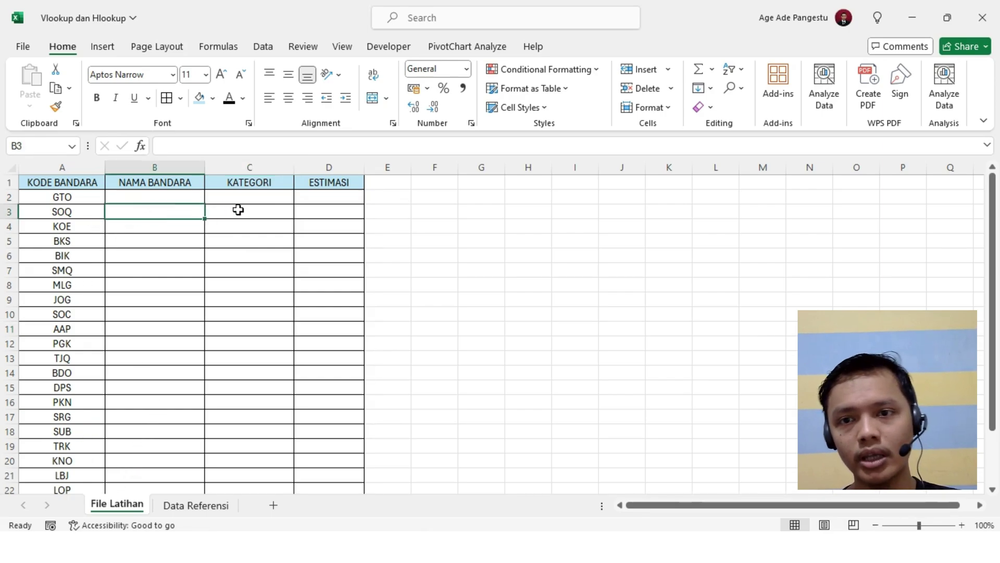
left_click(239, 209)
left_click(330, 244)
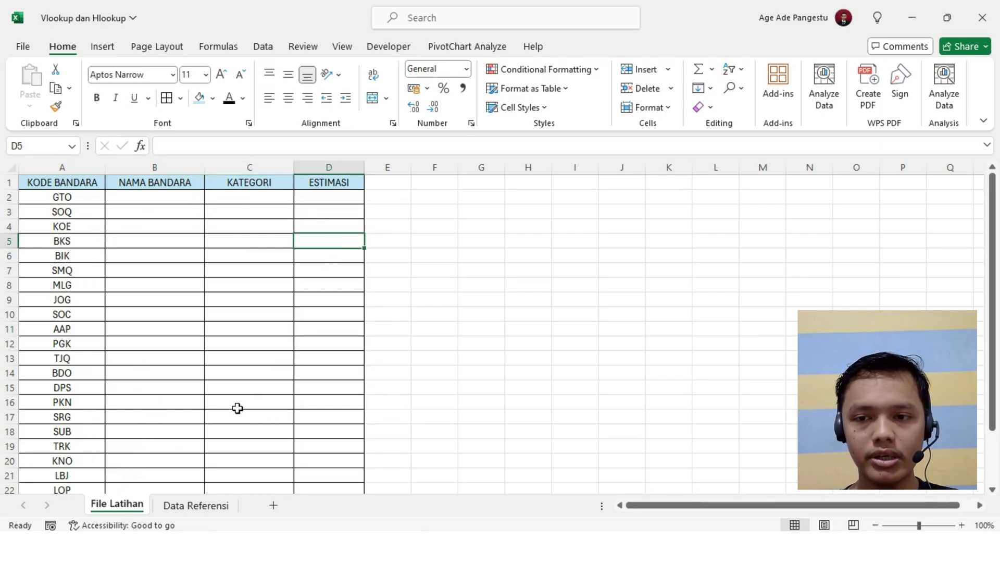
left_click(190, 506)
left_click(463, 315)
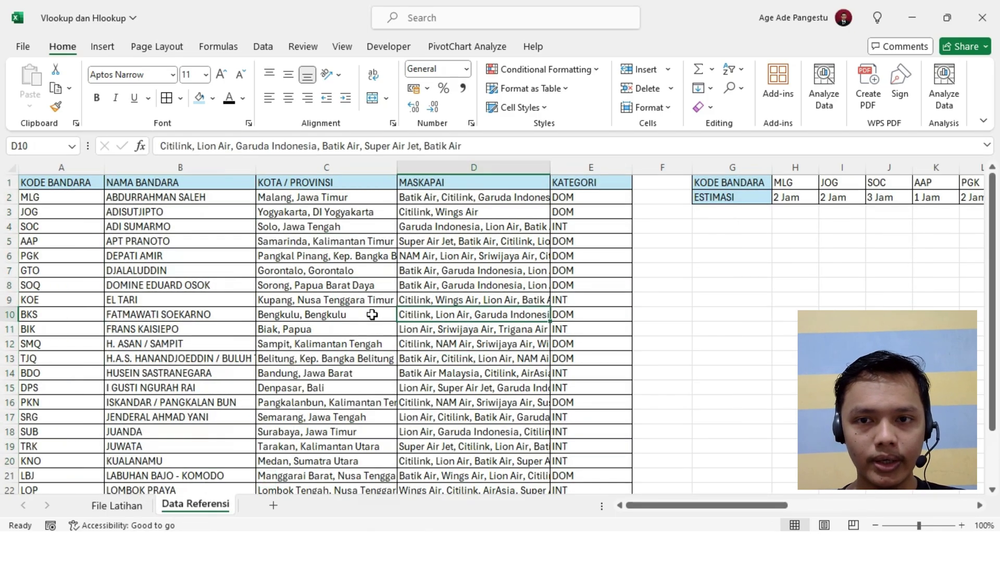
- Begin a VLOOKUP formula in cell B2 of the File Latihan sheet with A2 as the lookup value
left_click(114, 506)
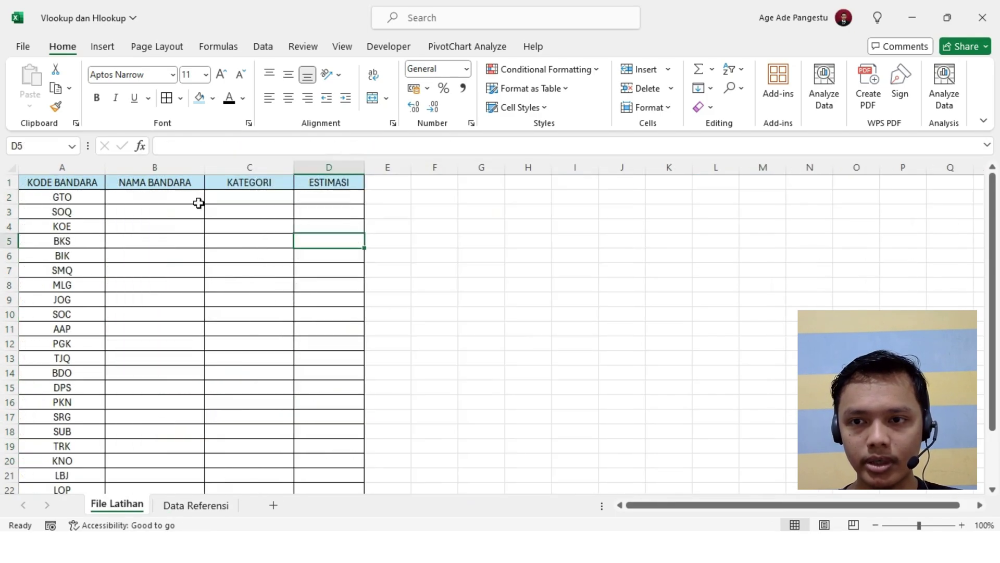
left_click(161, 196)
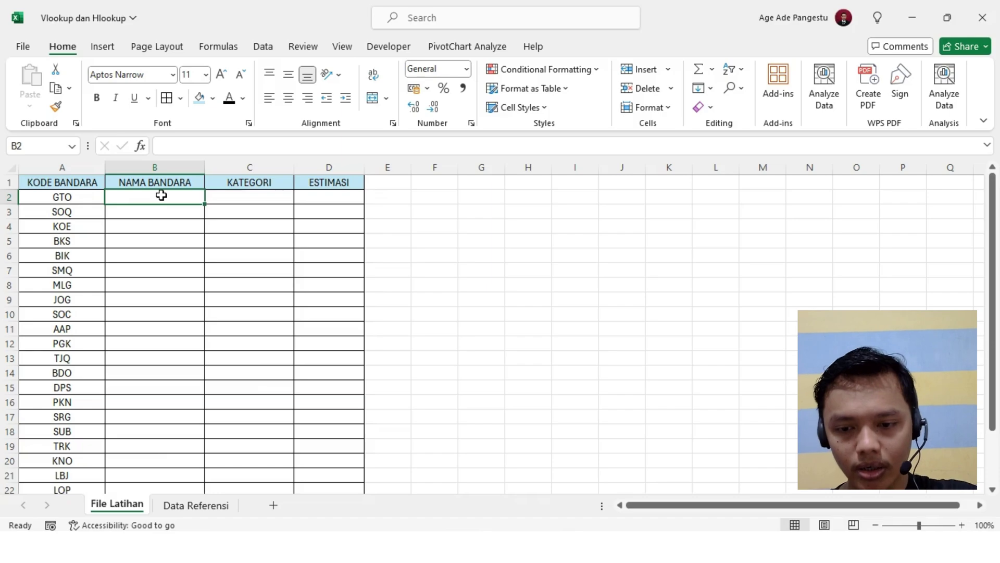
type("=")
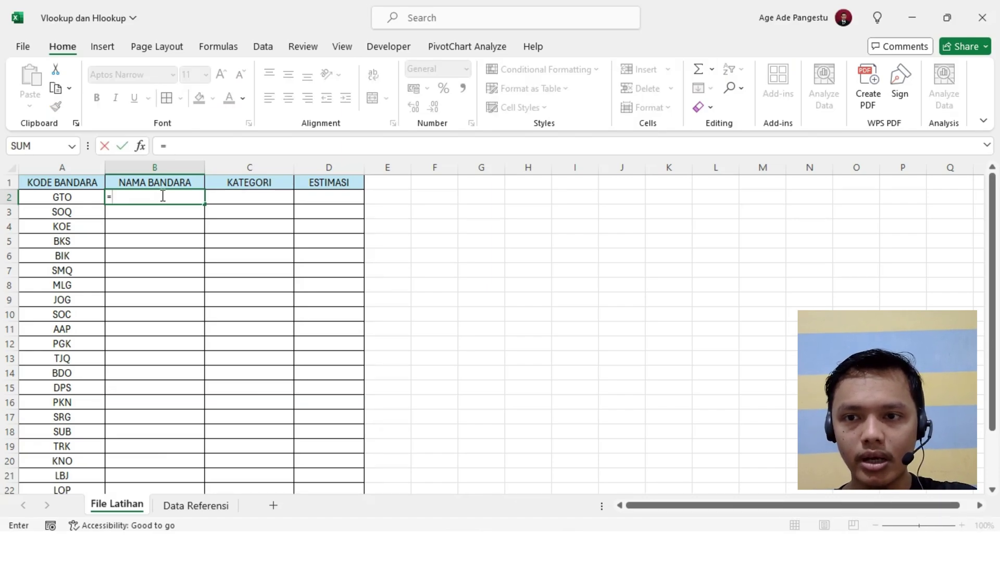
type("V")
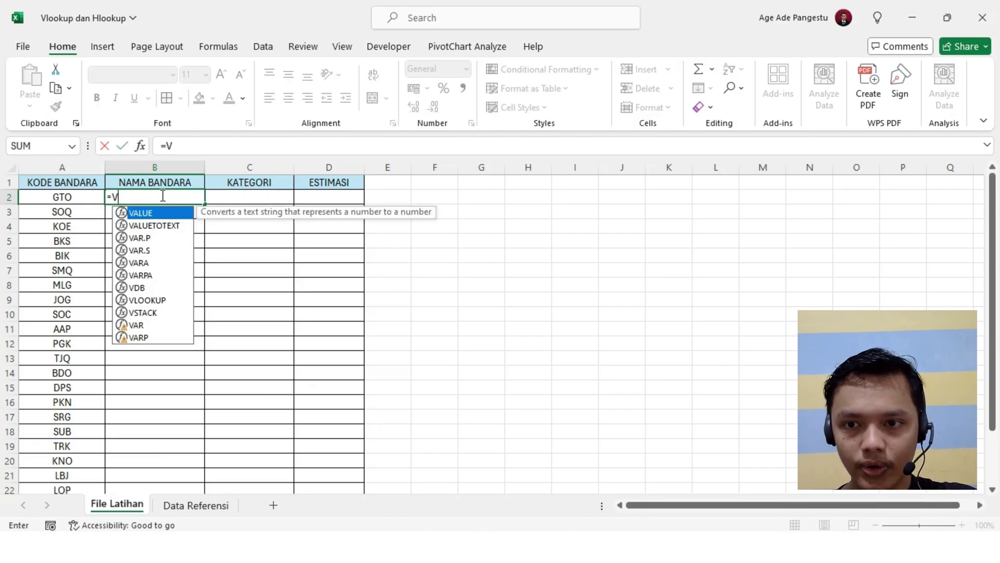
type("LOOKU")
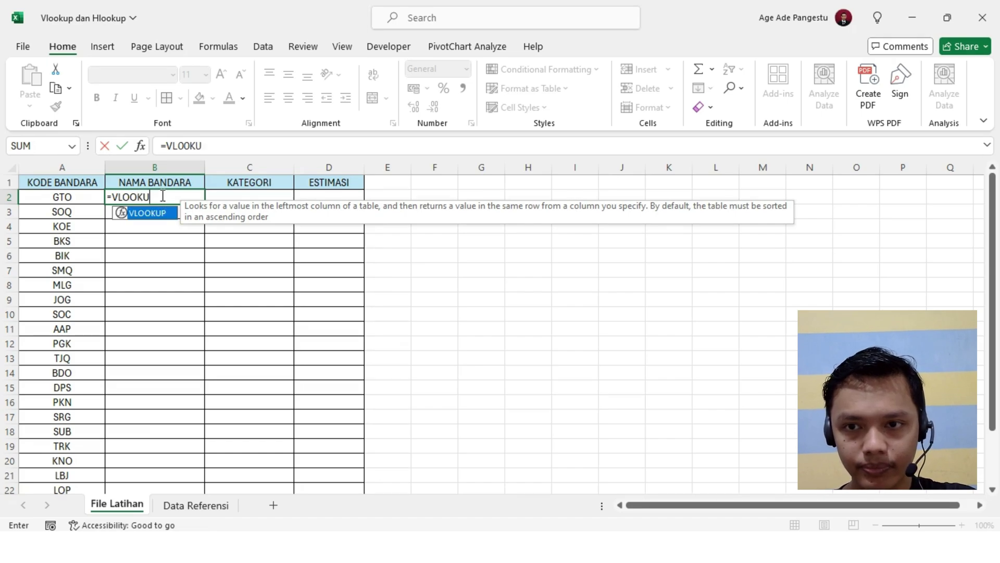
type("P(")
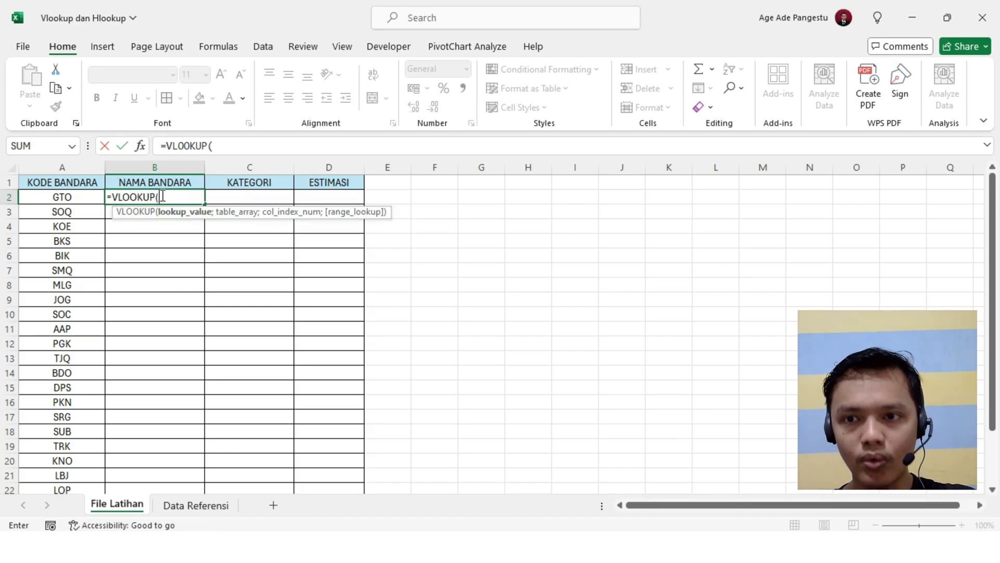
left_click(73, 196)
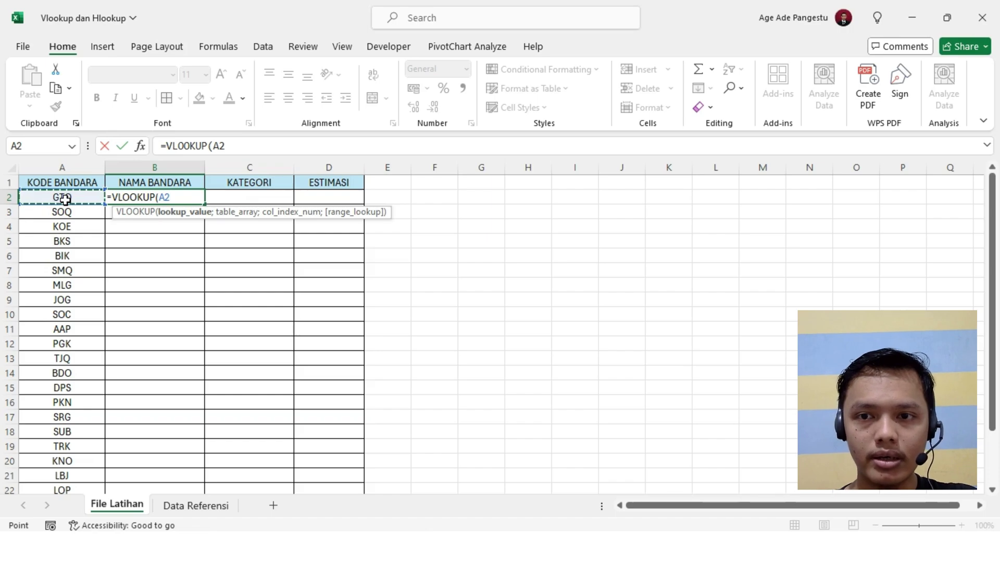
type(";")
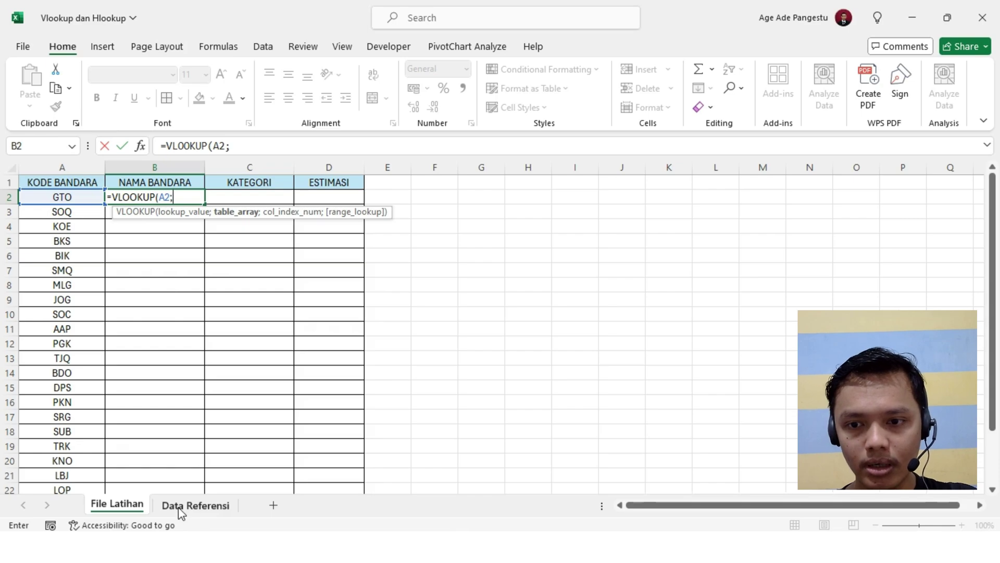
- Set the VLOOKUP table array to the range A1:E25 on the Data Referensi sheet
left_click(192, 505)
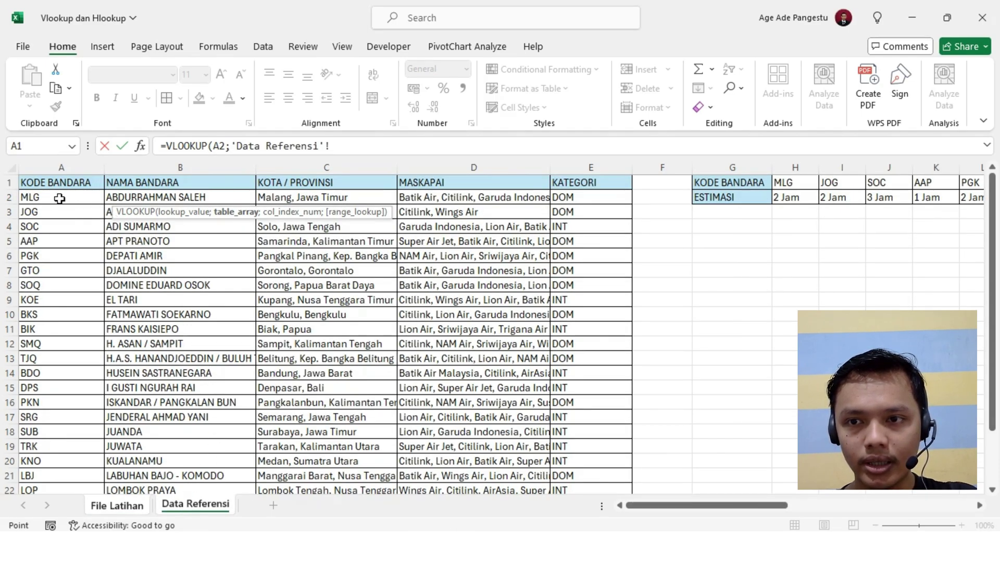
left_click_drag(56, 185, 610, 485)
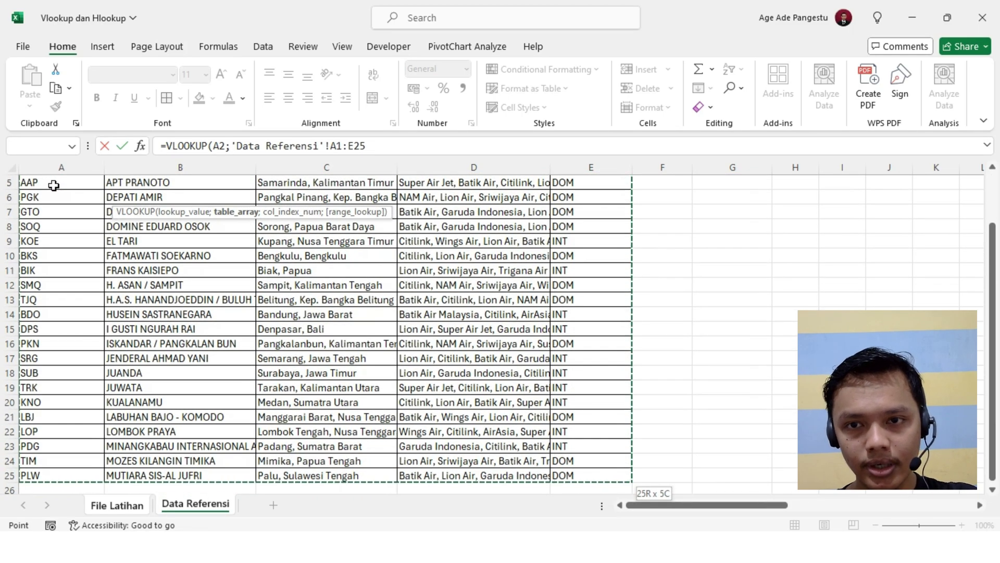
type(";")
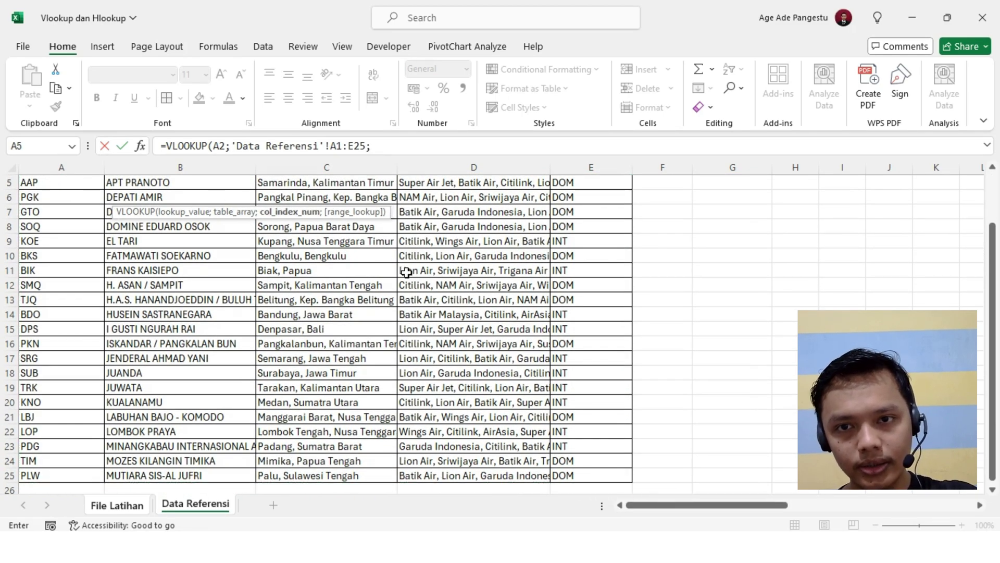
left_click(122, 505)
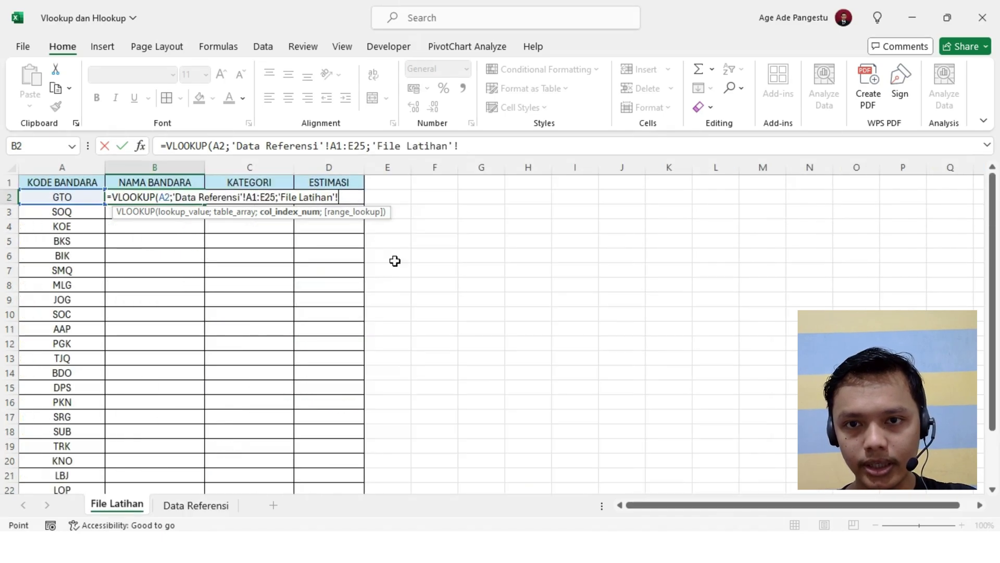
left_click(467, 146)
key("BackSpace")
key("BackSpace")
key("BackSpace")
key("BackSpace")
key("BackSpace")
key("BackSpace")
key("BackSpace")
key("BackSpace")
key("BackSpace")
key("BackSpace")
key("BackSpace")
key("BackSpace")
key("BackSpace")
key("BackSpace")
key("BackSpace")
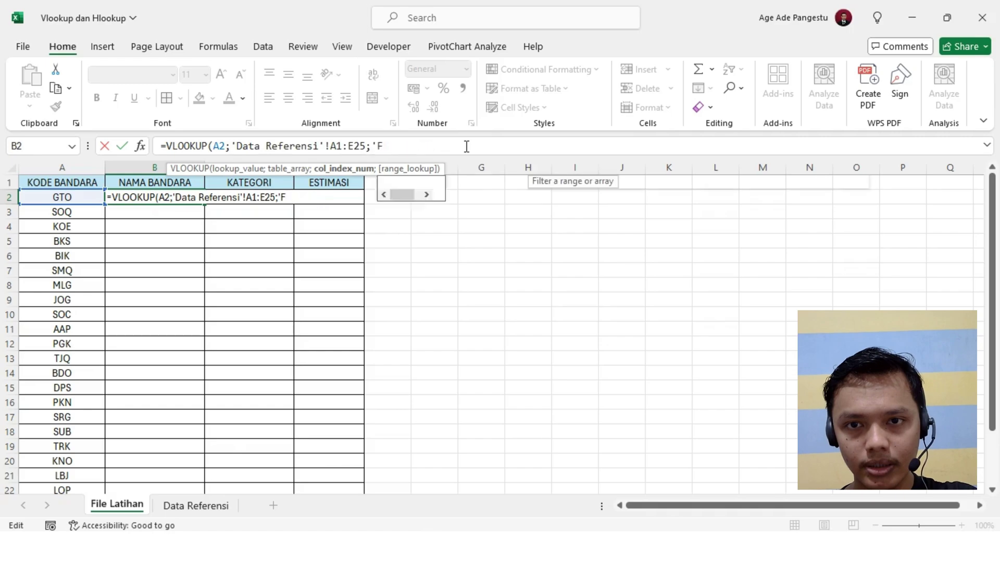
type(";")
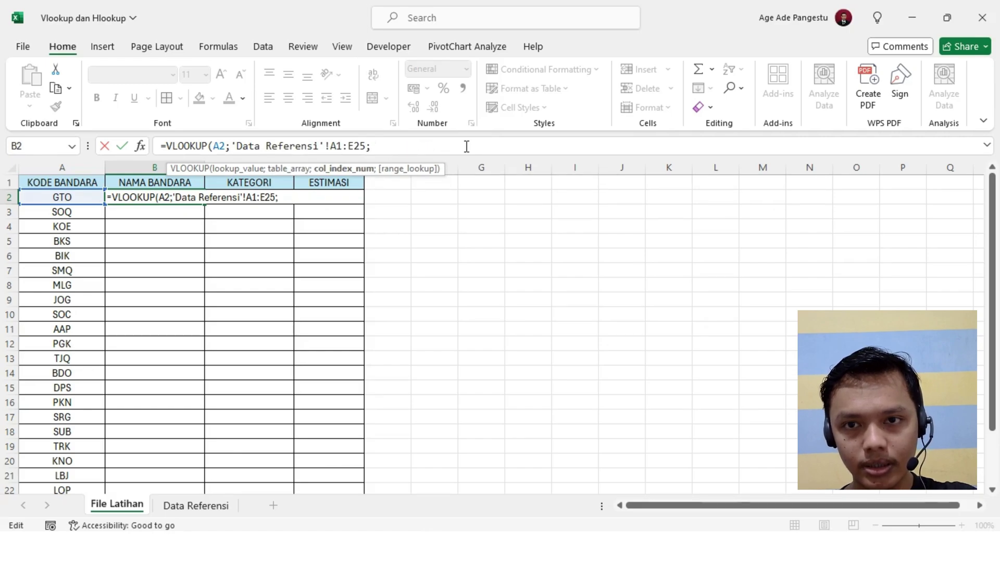
left_click(204, 507)
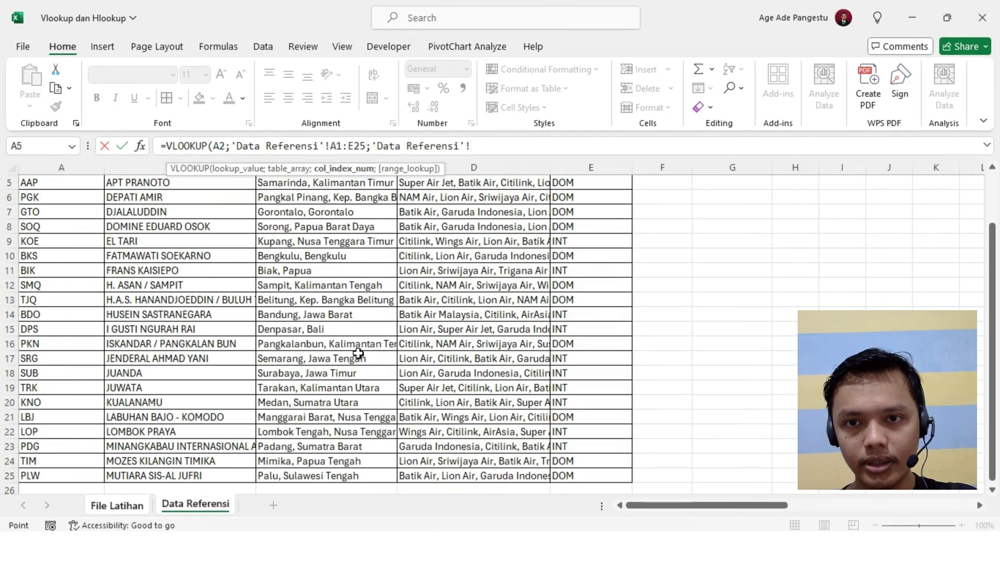
left_click_drag(486, 150, 383, 151)
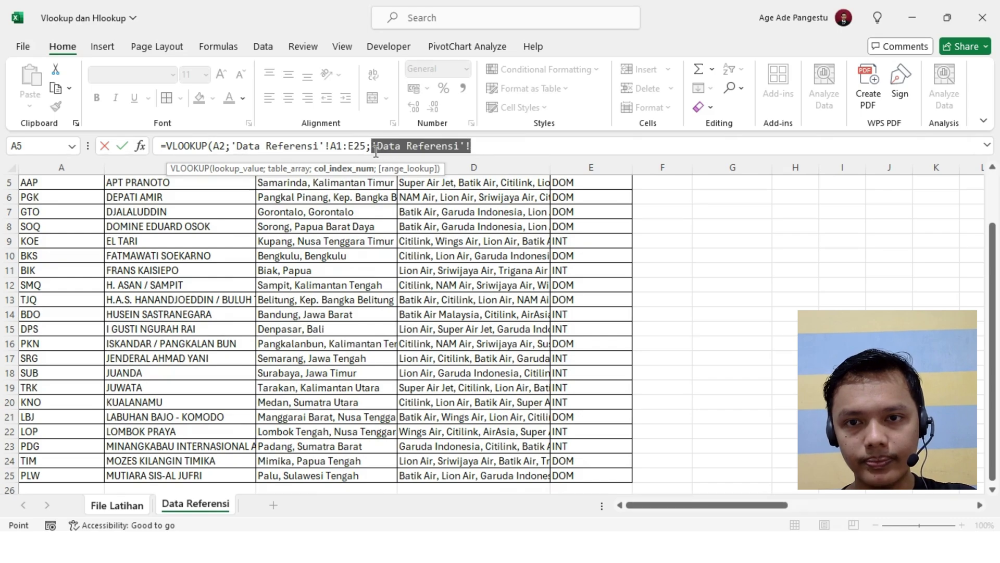
key("BackSpace")
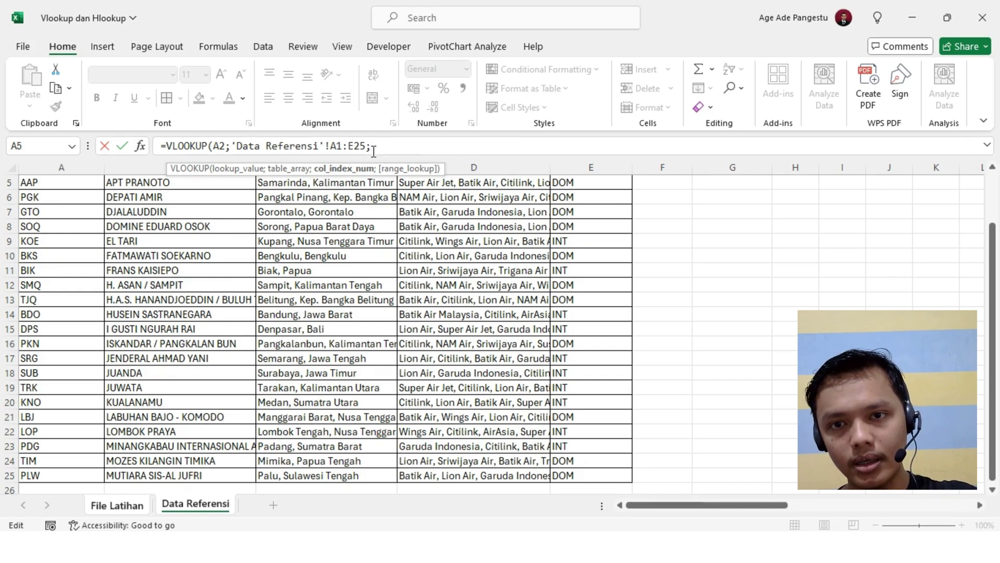
- Complete the VLOOKUP arguments with column index 2 and range lookup 0, closing the parenthesis
scroll(407, 291, "up", 2)
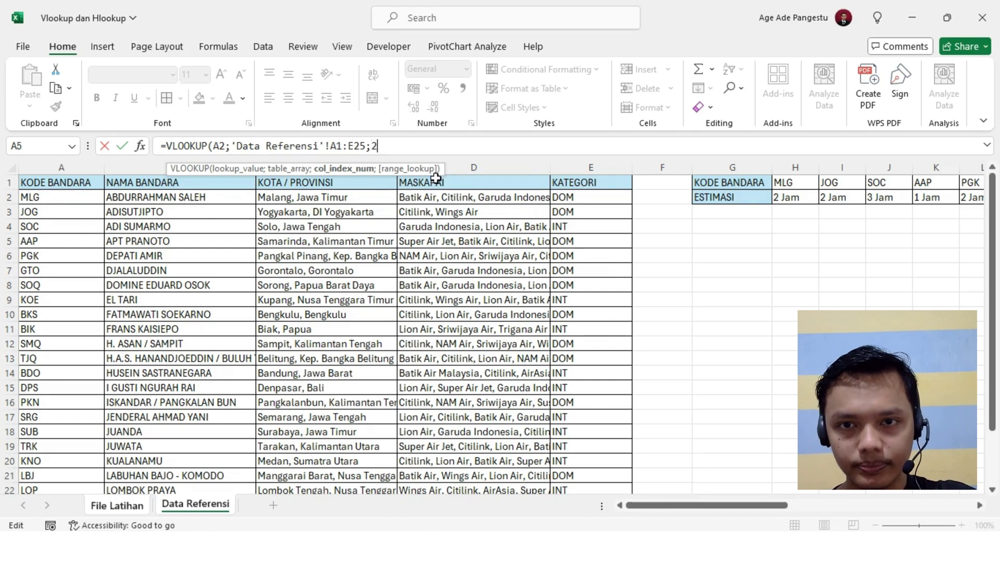
type(";0")
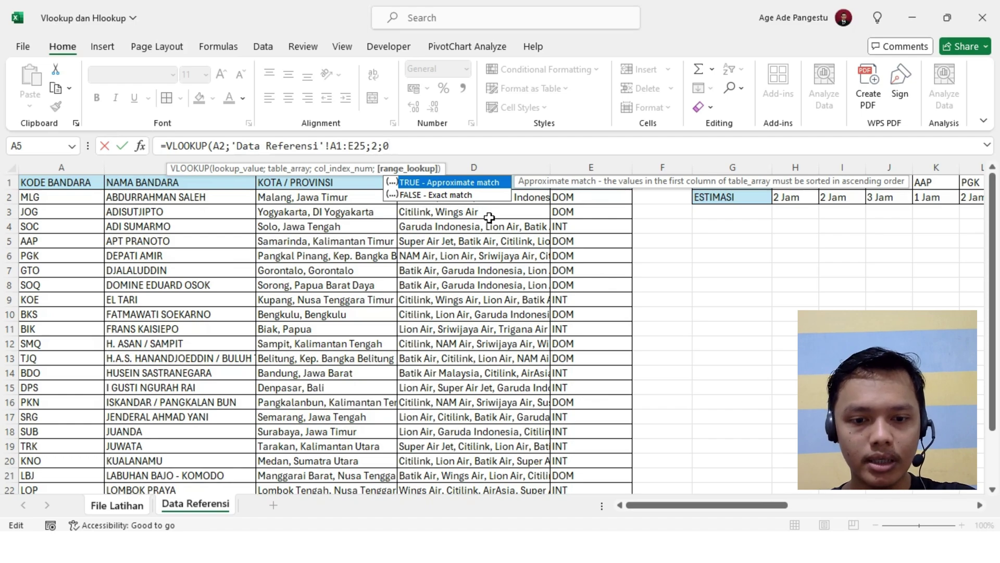
type("))")
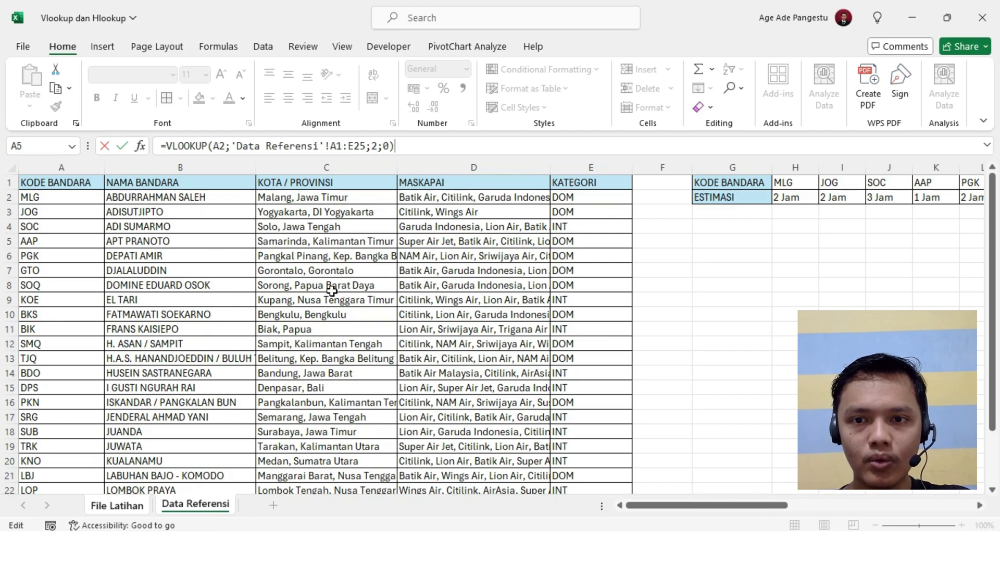
- Make the VLOOKUP table range absolute as $A$1:$E$25 and enter the formula in B2
left_click(335, 146)
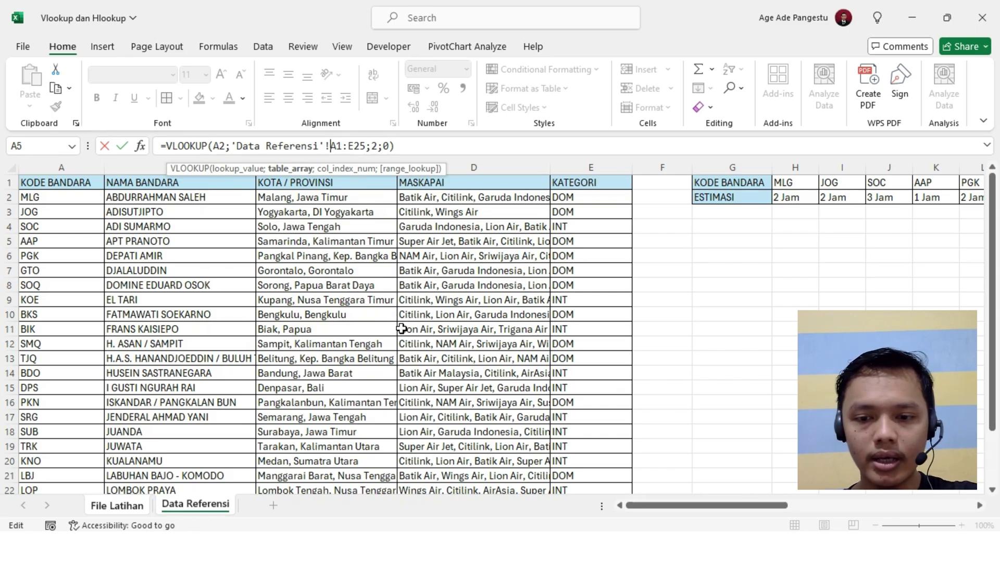
key("F4")
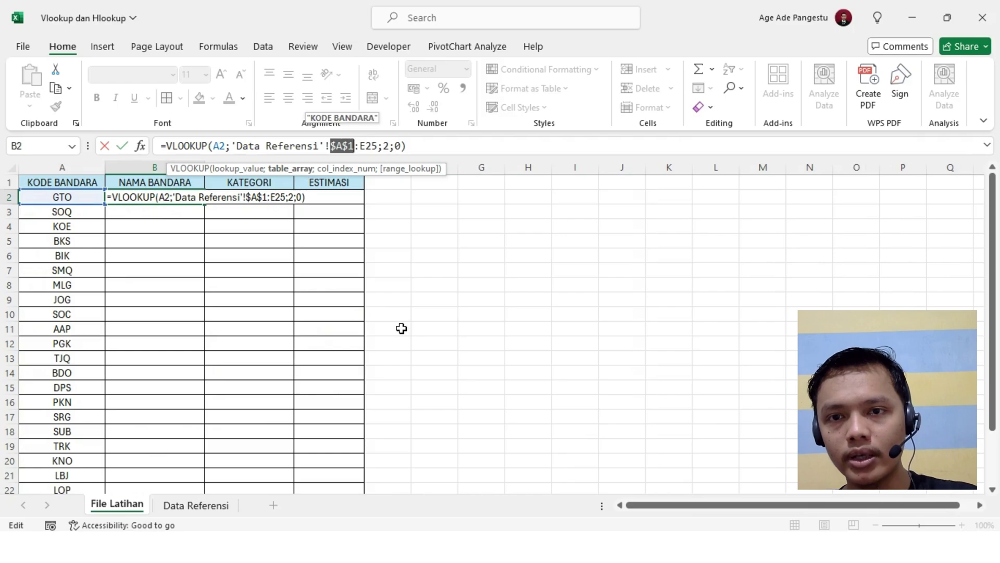
left_click(360, 147)
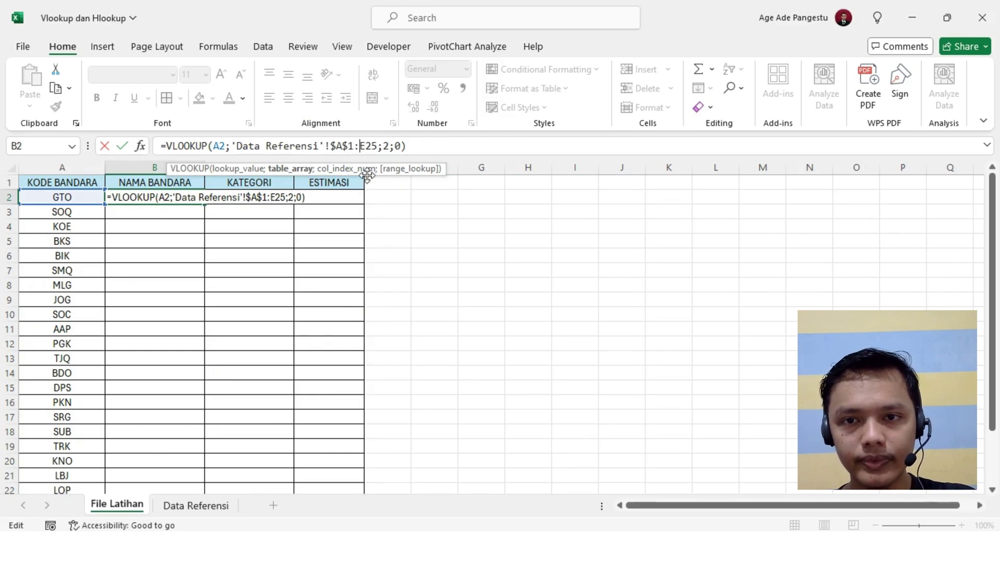
key("F4")
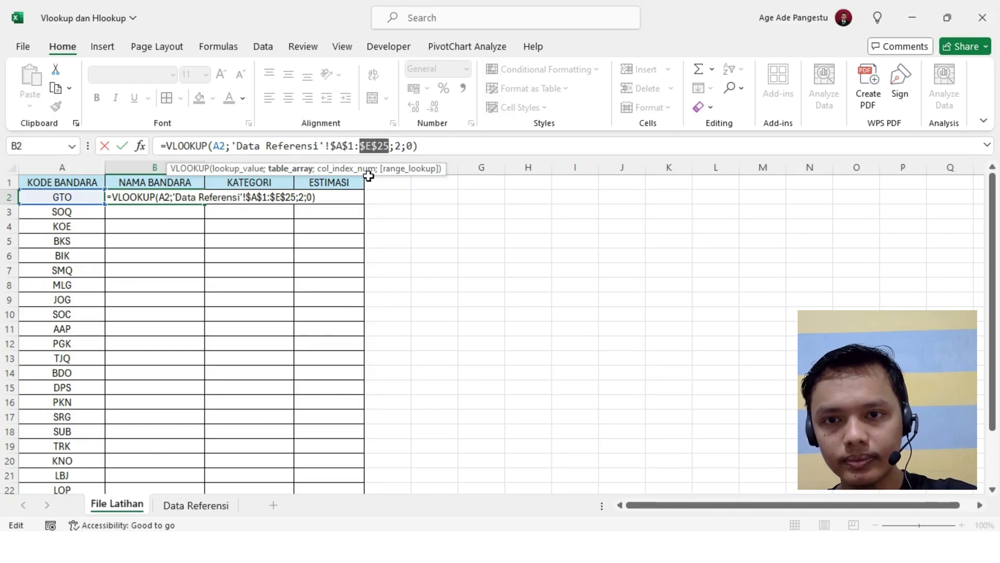
key("Return")
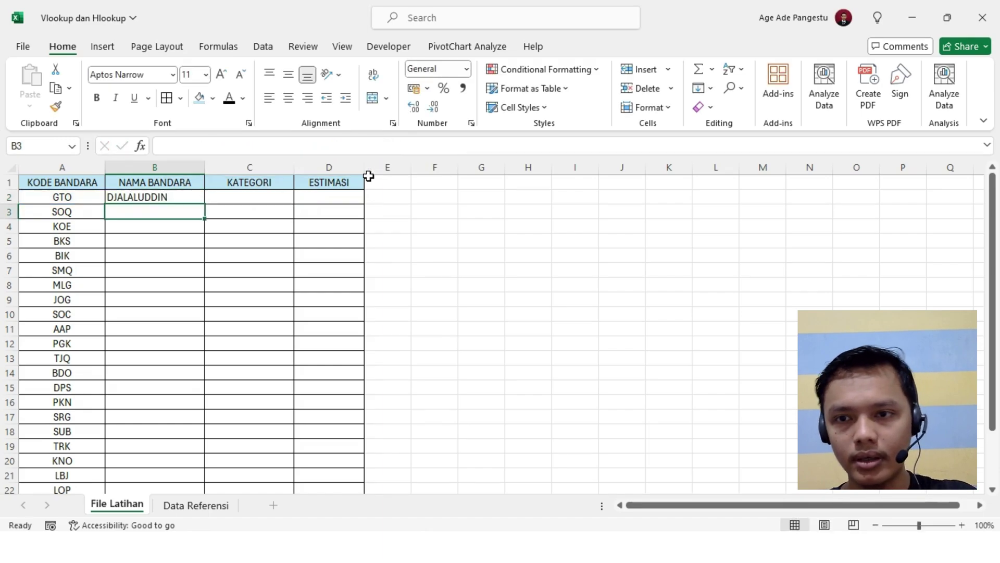
- Fill the B2 formula down the NAMA BANDARA column to row 25 and review the filled rows
left_click(196, 194)
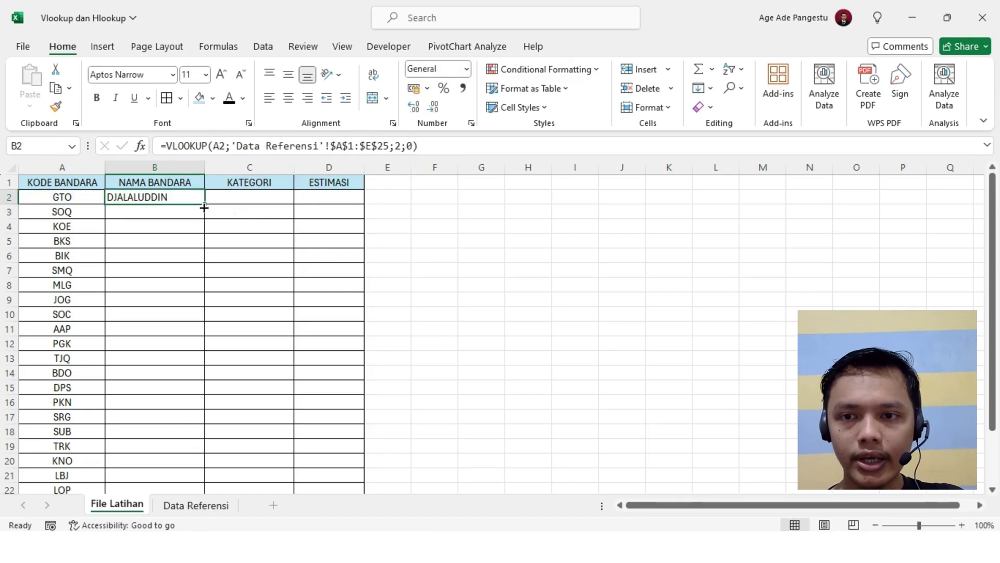
double_click(204, 207)
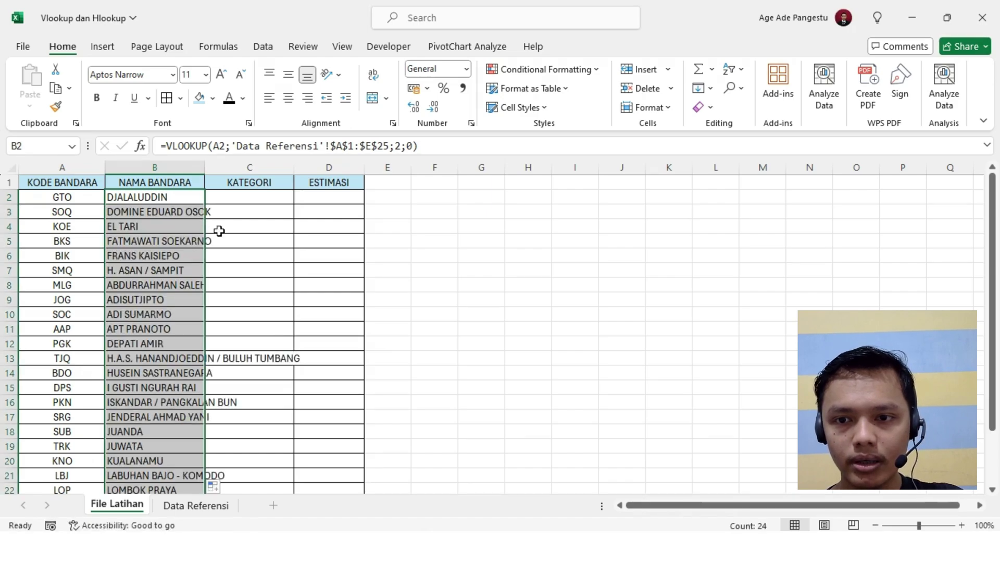
left_click(245, 296)
scroll(223, 431, "down", 2)
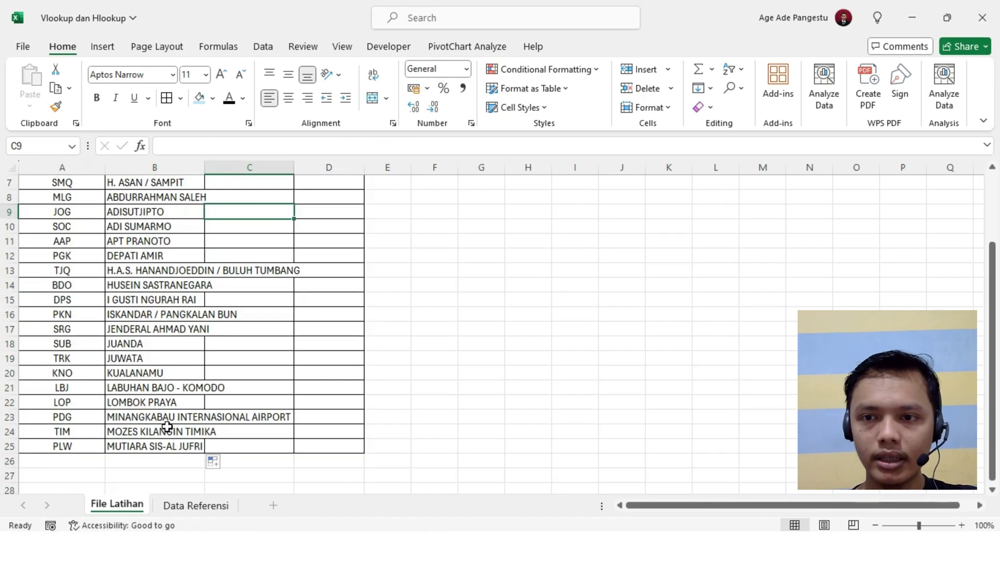
scroll(208, 456, "up", 2)
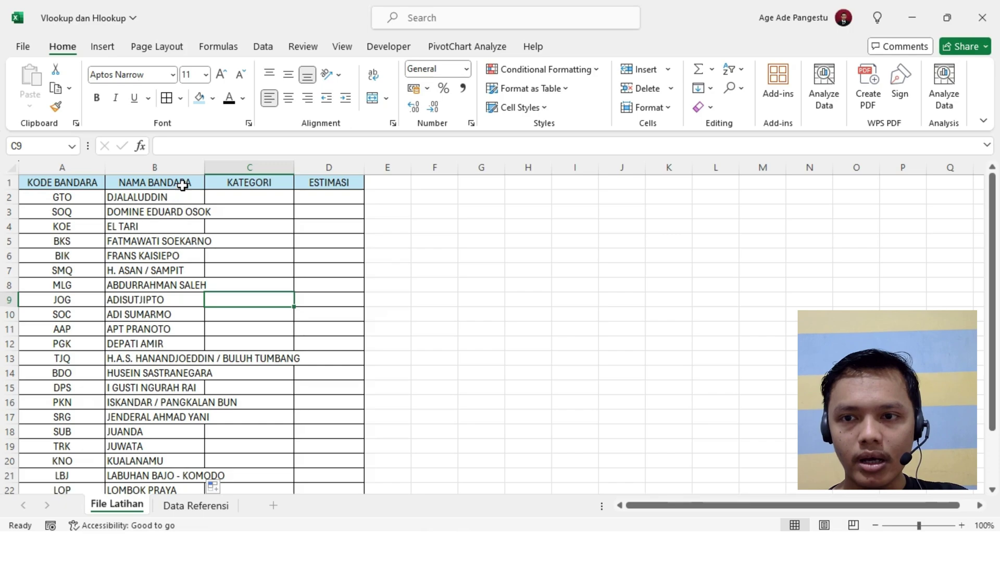
- Check the NAMA BANDARA result for code GTO against its row on the Data Referensi sheet
left_click(170, 241)
left_click(167, 195)
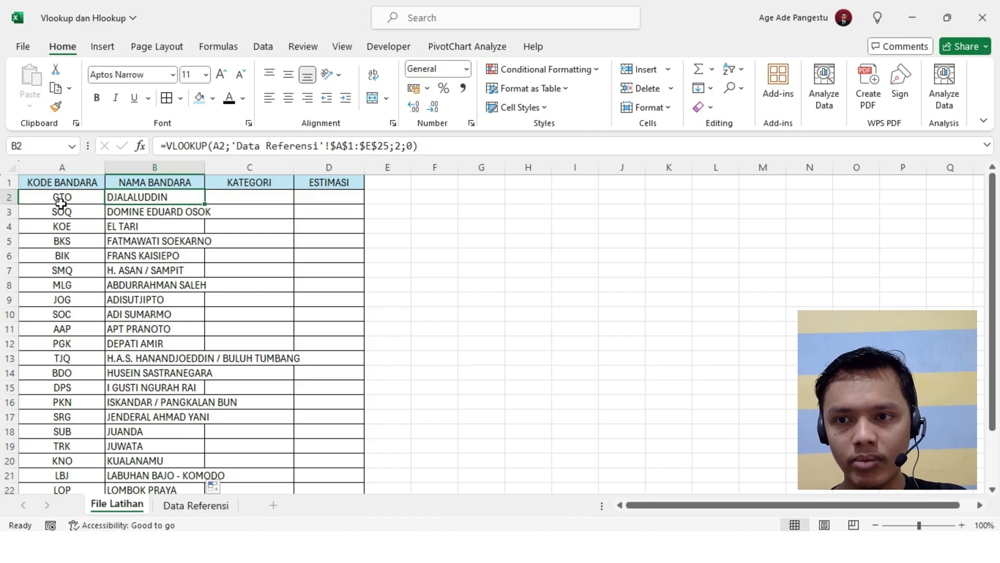
left_click(193, 505)
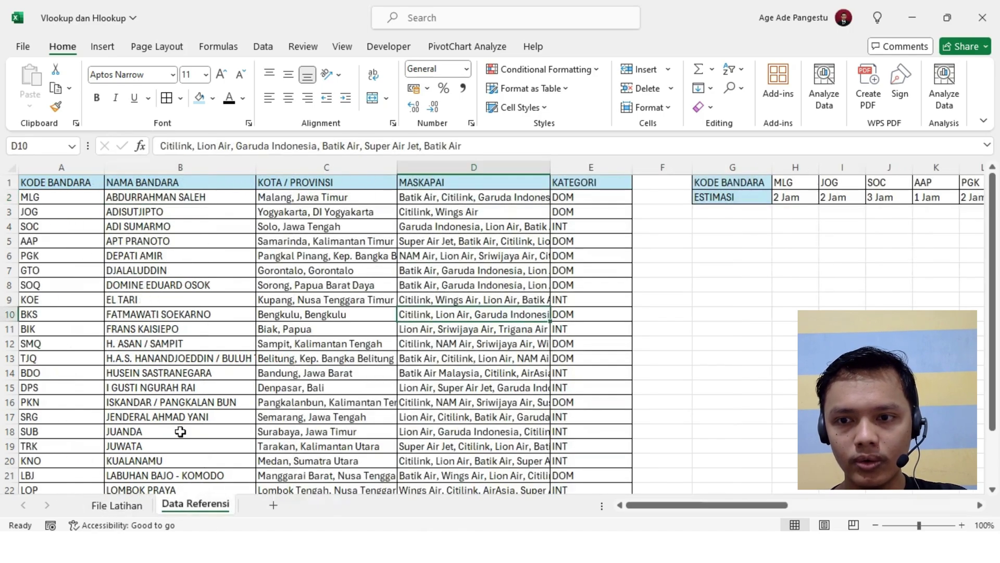
left_click(63, 271)
left_click(143, 272)
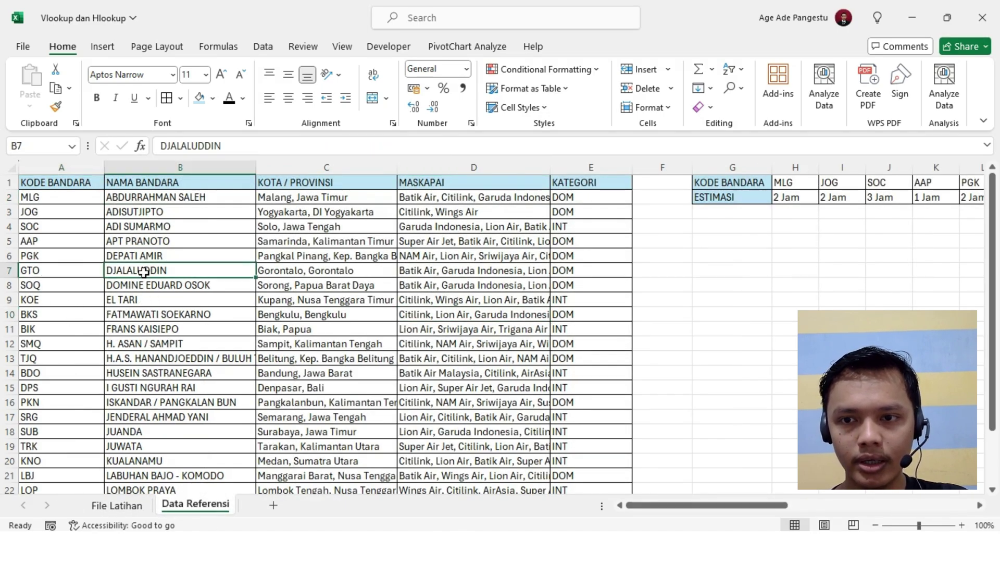
left_click(125, 504)
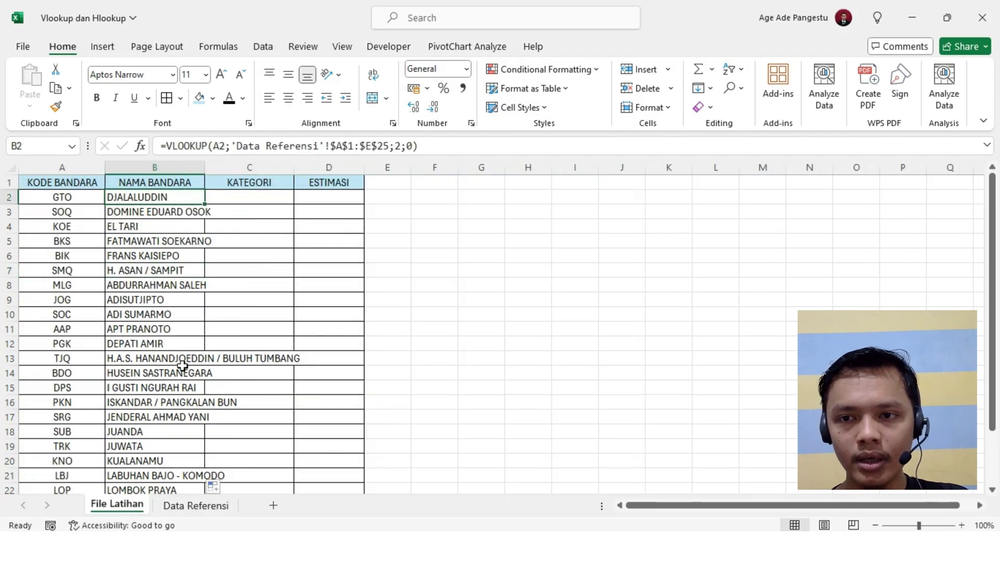
- Review the airport reference table on the Data Referensi sheet for the KATEGORI lookup, with C2 of File Latihan as the target cell
left_click(260, 189)
left_click(247, 221)
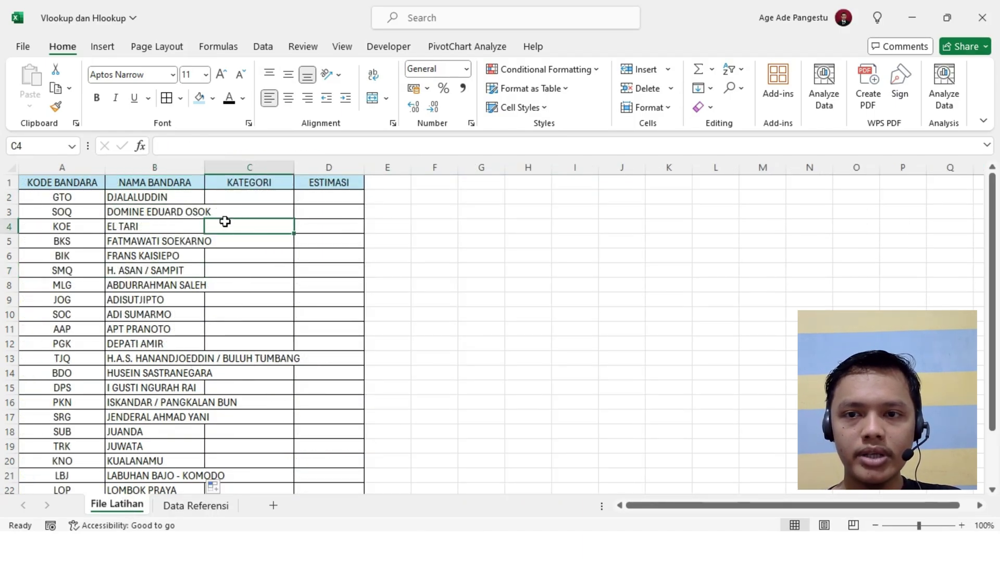
left_click(245, 198)
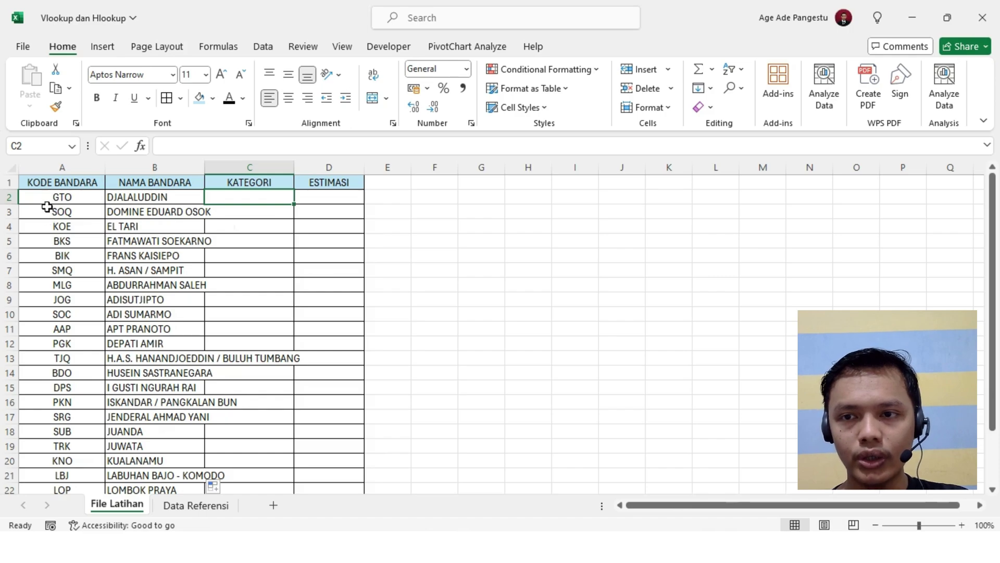
left_click(165, 507)
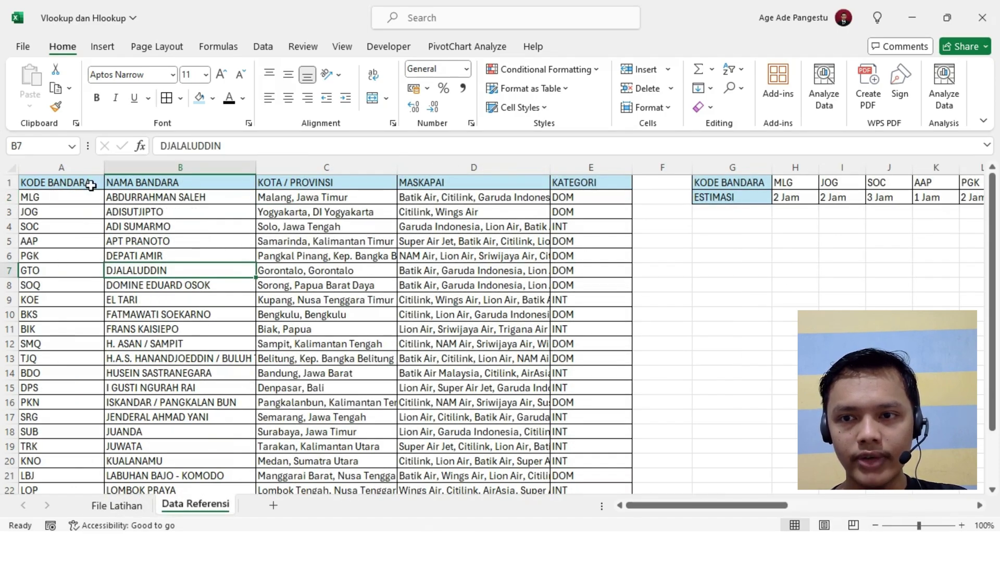
scroll(471, 315, "down", 4)
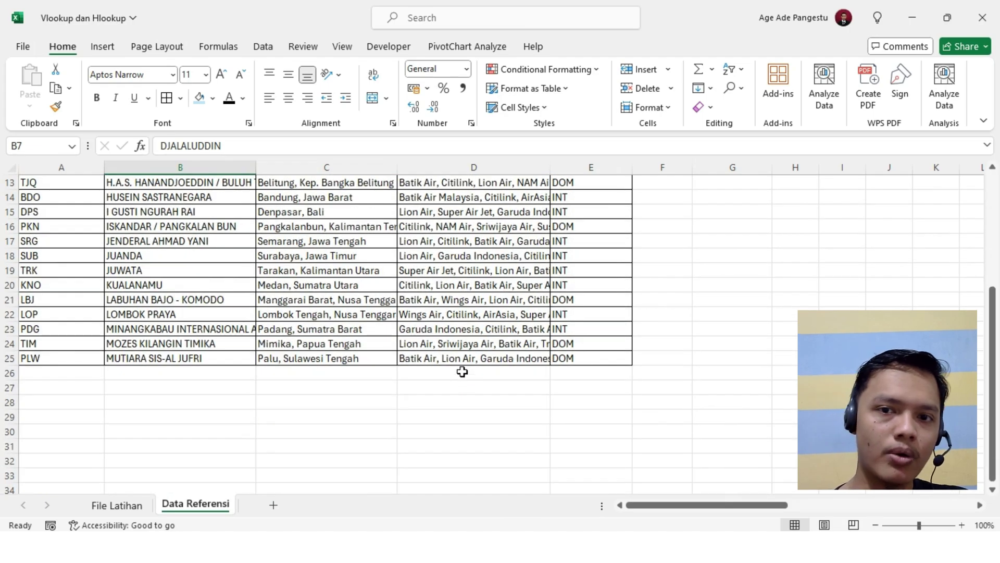
scroll(462, 372, "up", 4)
left_click(125, 505)
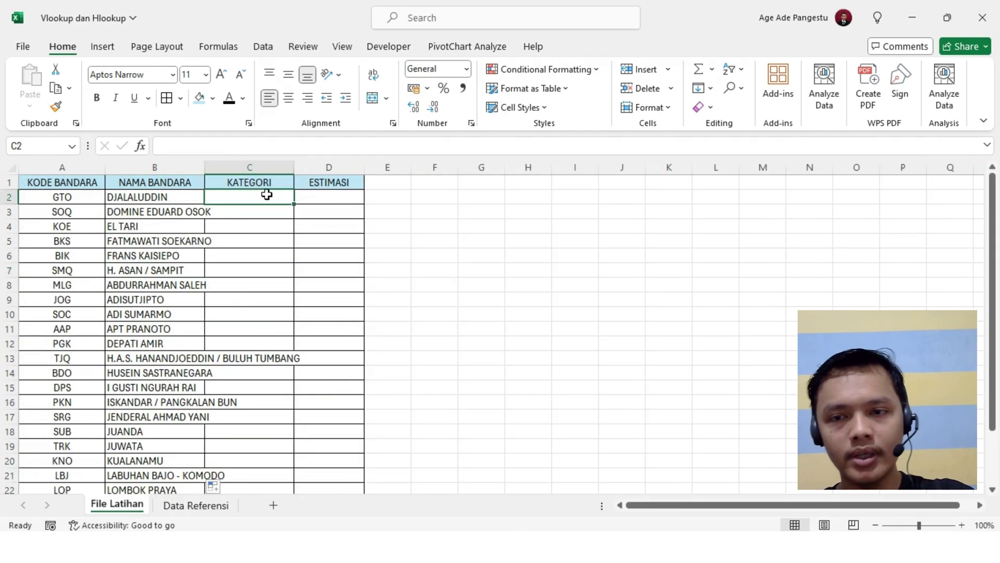
- Start a VLOOKUP formula in C2 of File Latihan with A2 as the lookup value
type("=VL")
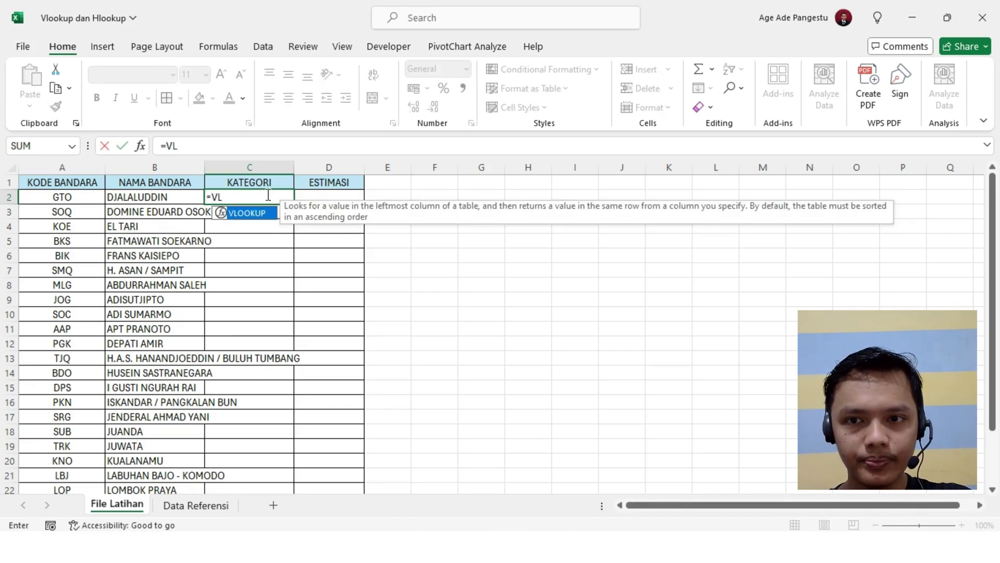
type("OOKU")
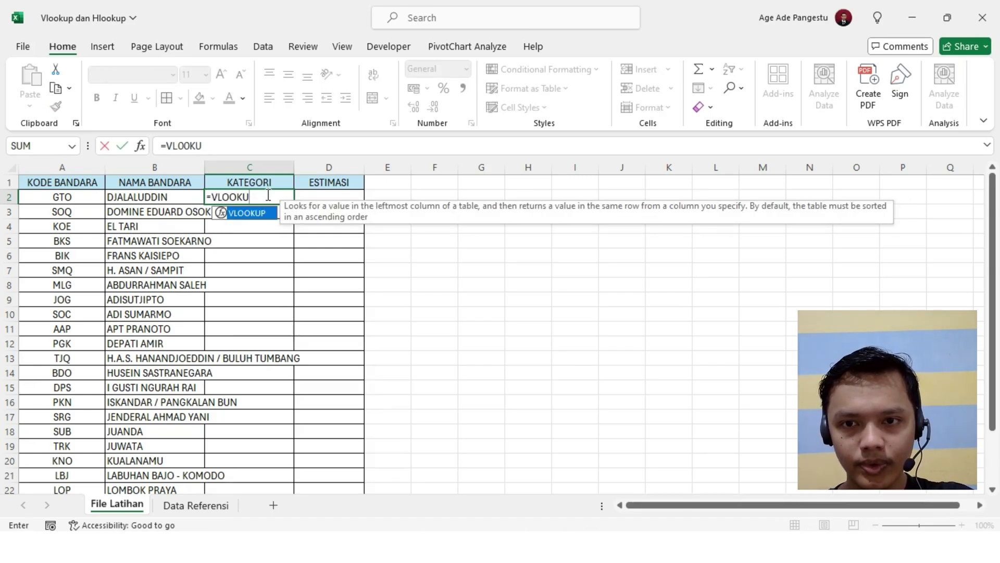
type("P(")
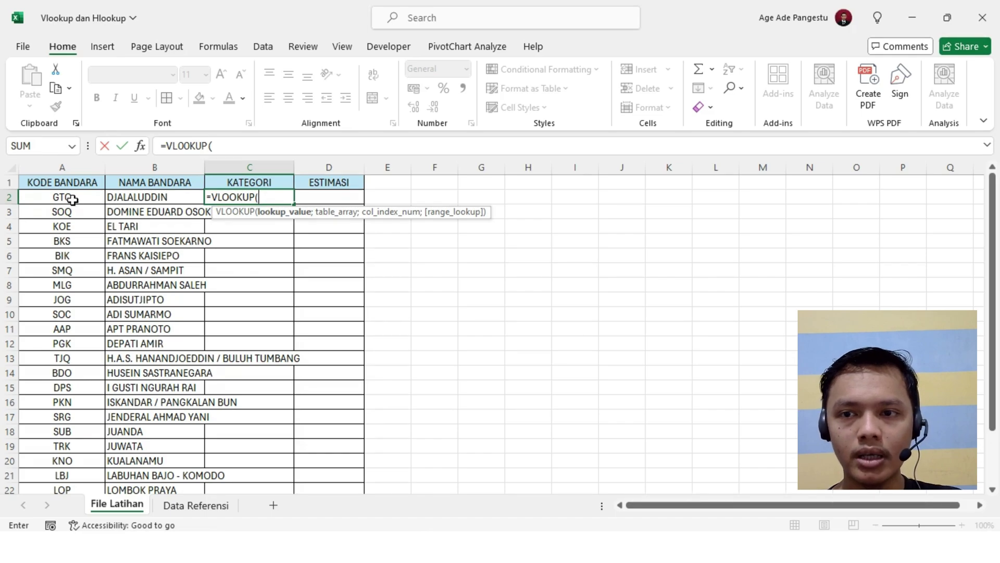
left_click(72, 200)
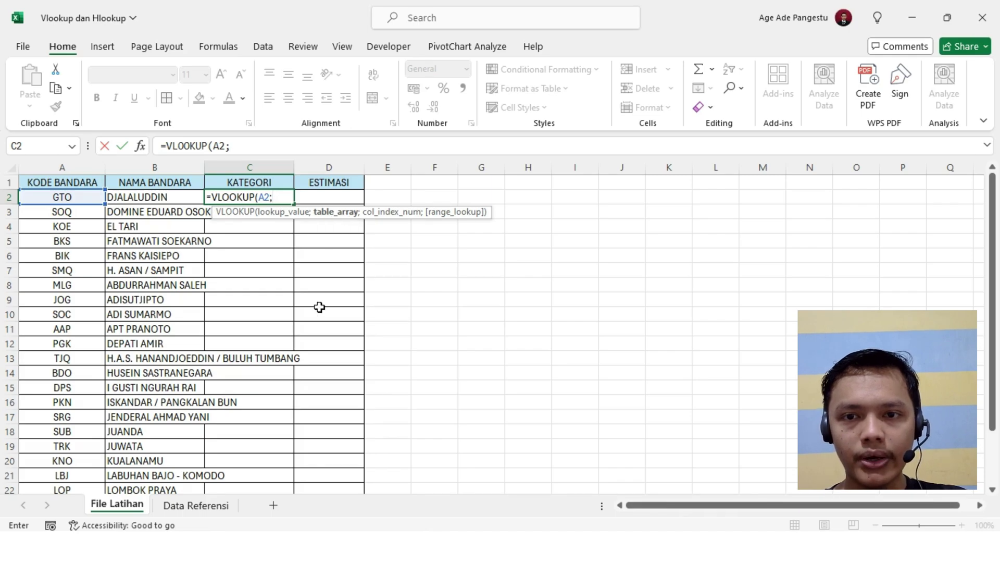
- Set the VLOOKUP table array to A1:E25 on the Data Referensi sheet
left_click(200, 505)
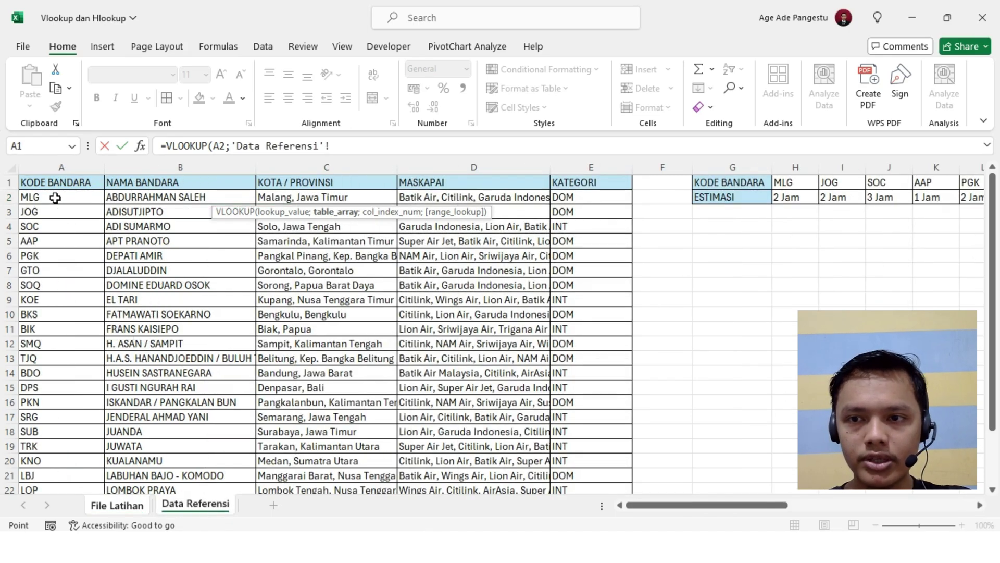
left_click(49, 183)
key("ctrl+shift+Right")
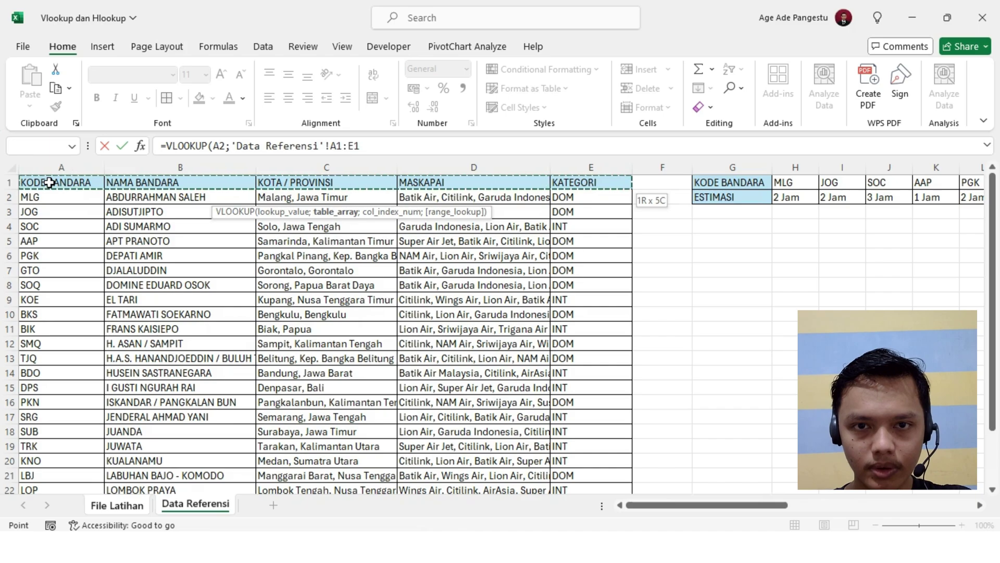
key("ctrl+shift+Down")
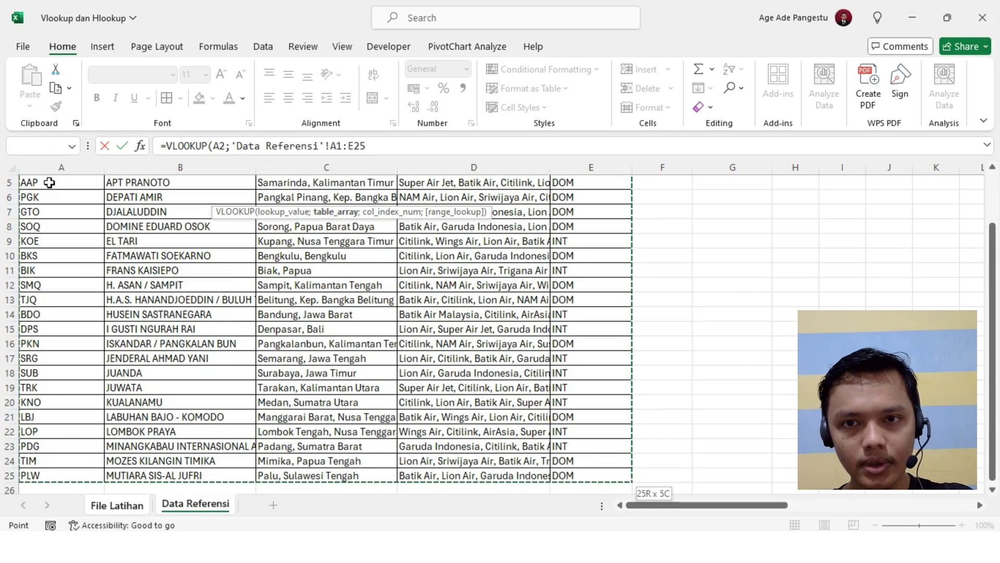
type(";")
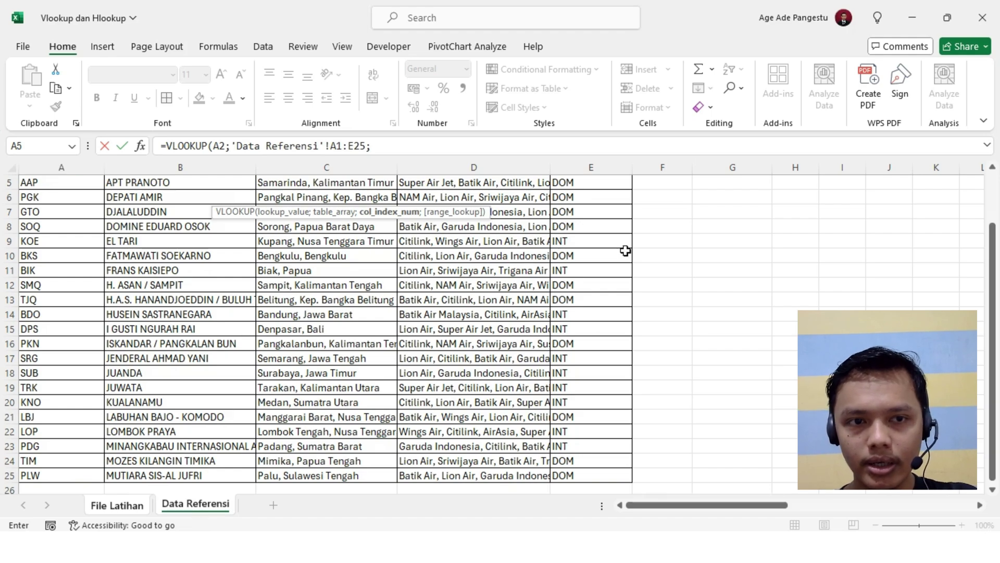
- Complete the VLOOKUP with column index 5 and range lookup 0, and enter the formula in C2
left_click_drag(993, 266, 997, 161)
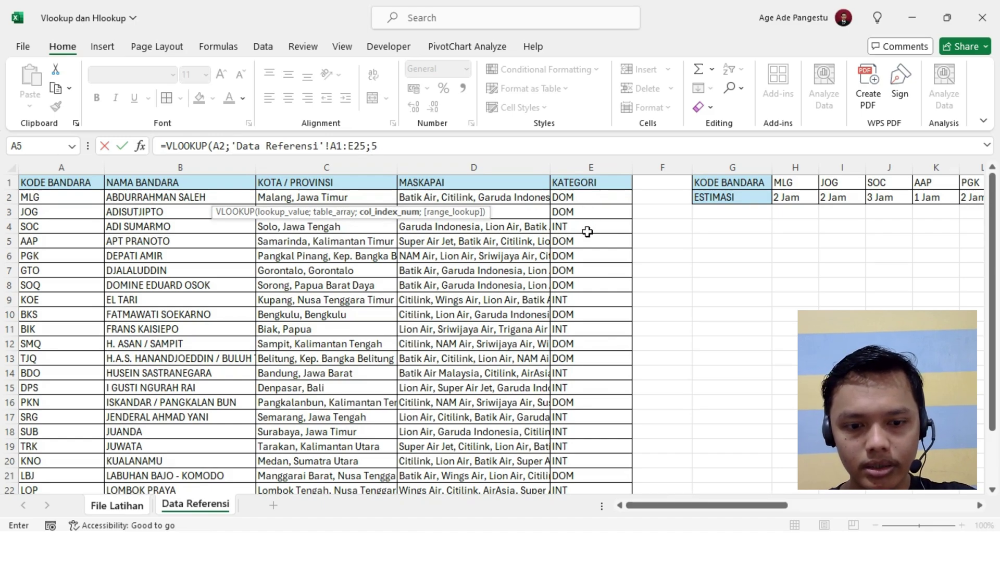
type(";0")
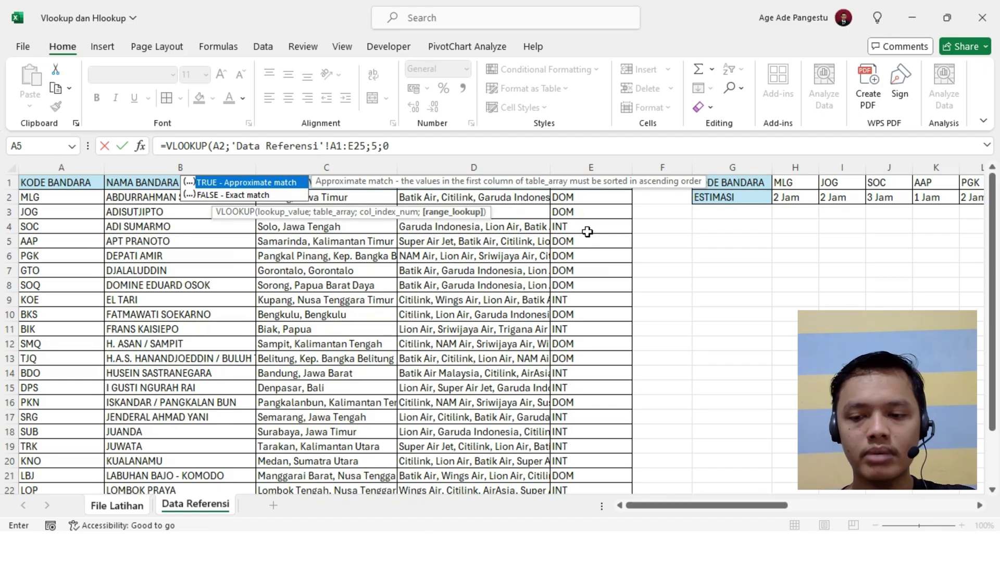
type(")")
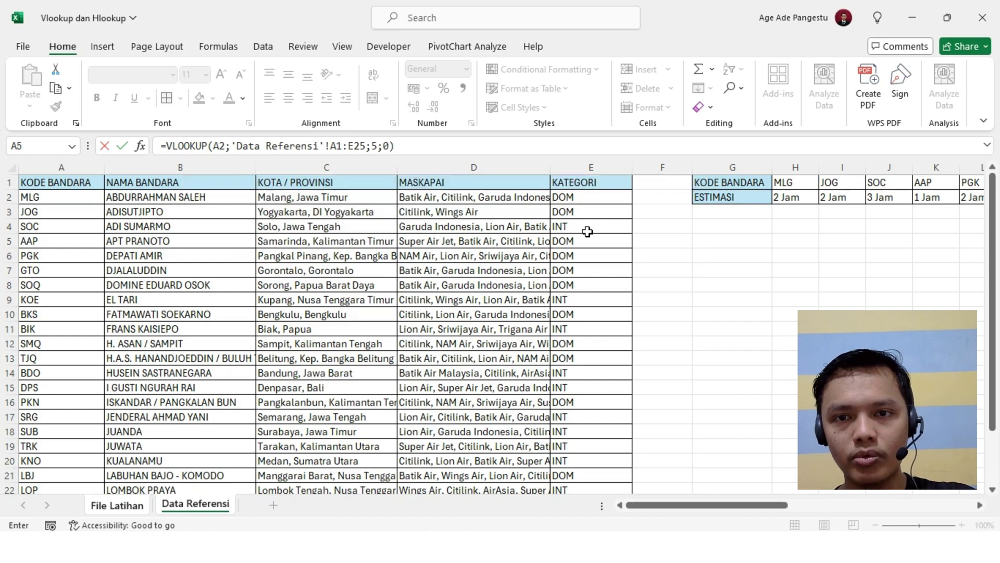
key("Return")
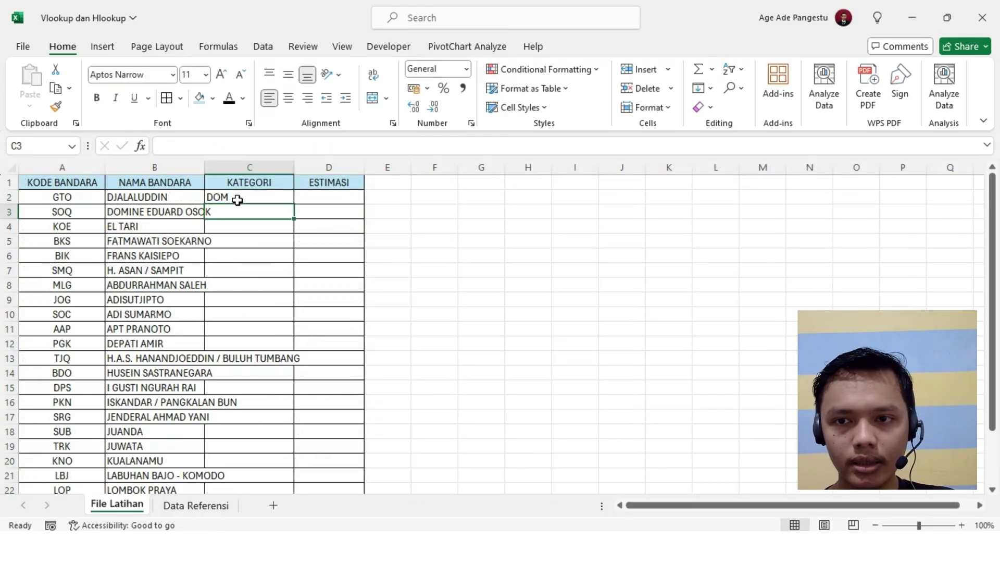
- Fill the C2 formula down the KATEGORI column to row 25 and review the filled rows
left_click(270, 197)
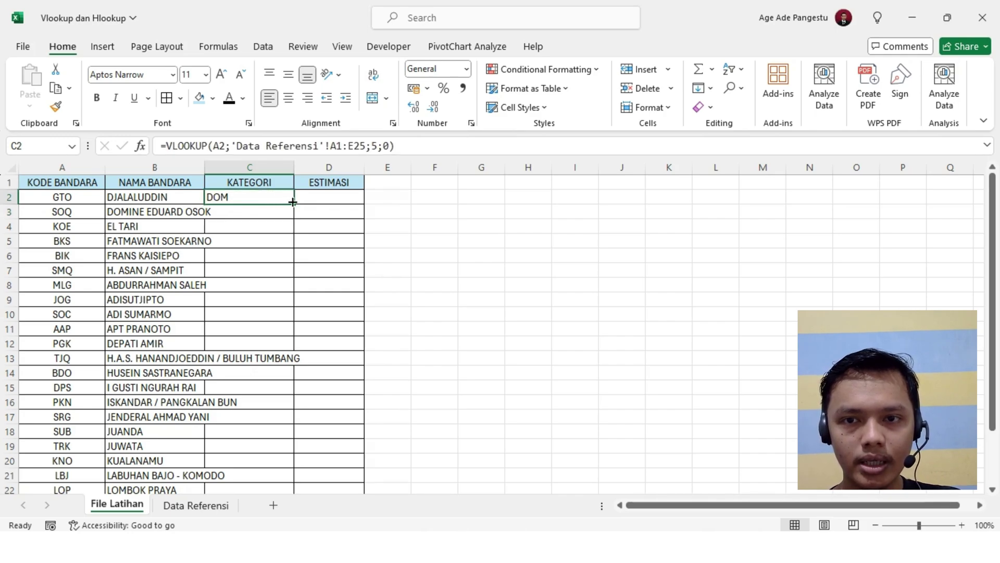
left_click_drag(293, 202, 278, 470)
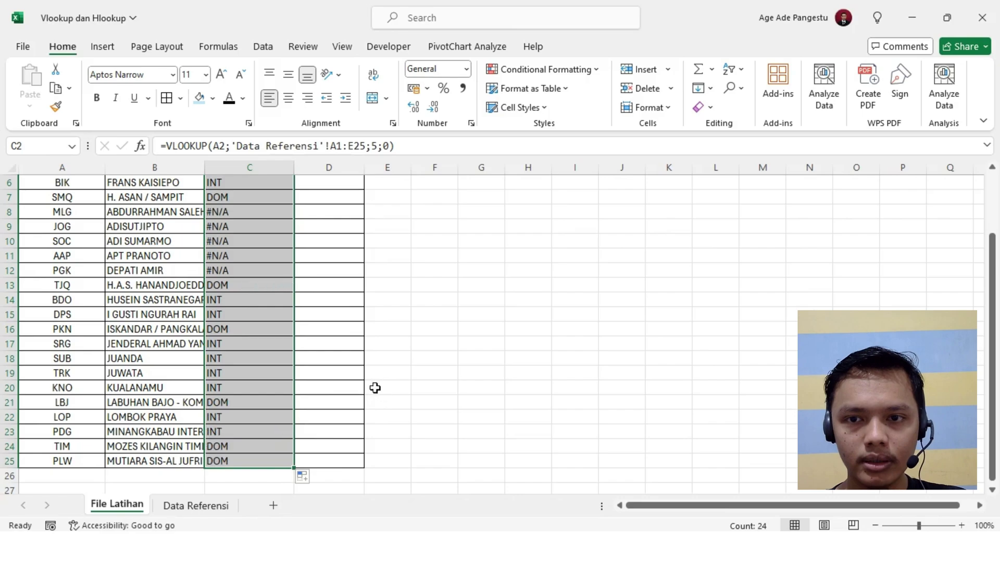
scroll(365, 389, "up", 2)
left_click(474, 293)
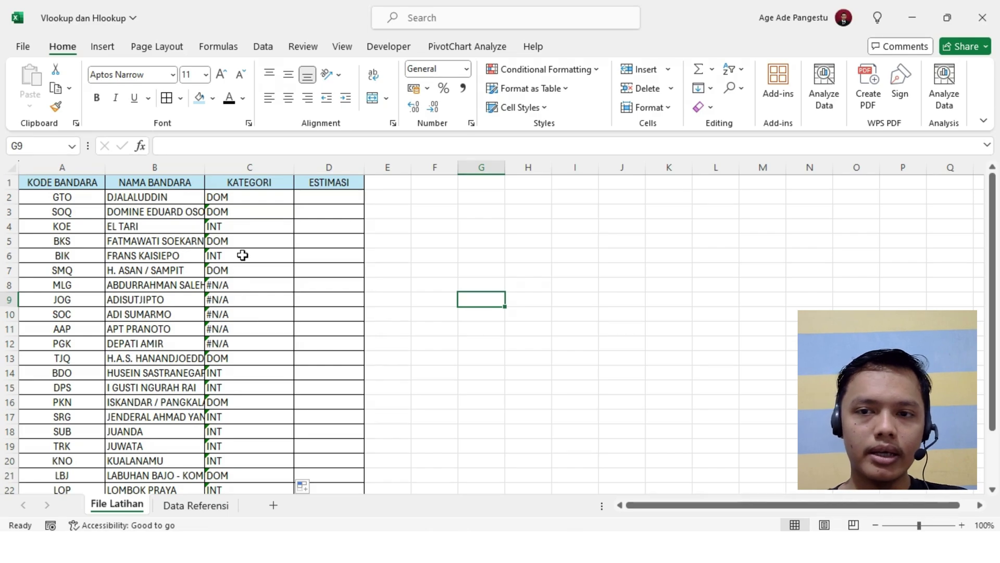
scroll(265, 331, "down", 4)
scroll(265, 332, "up", 3)
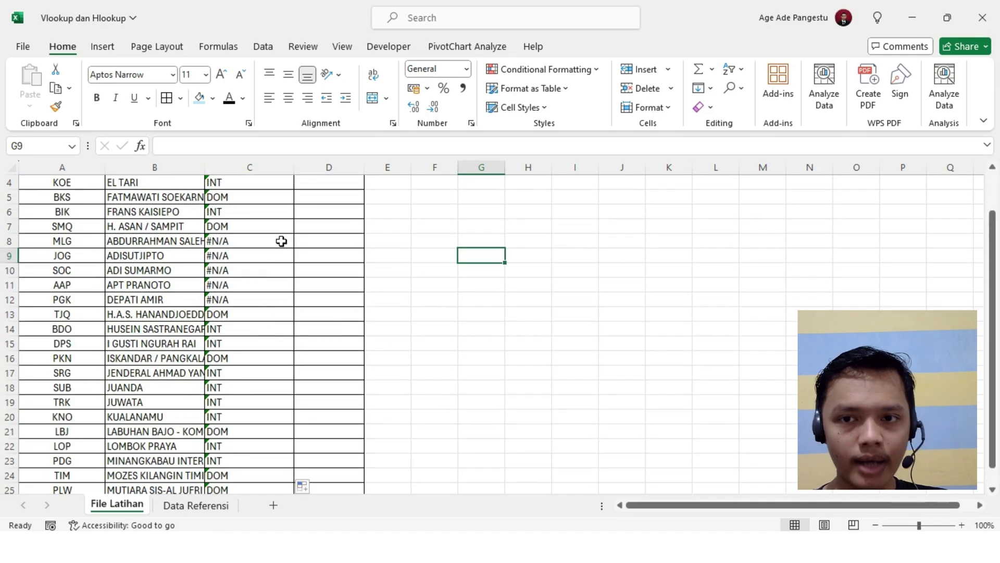
scroll(243, 285, "up", 1)
- Inspect the table ranges in the KATEGORI formulas of C7, C2, C3 and C8
left_click(319, 211)
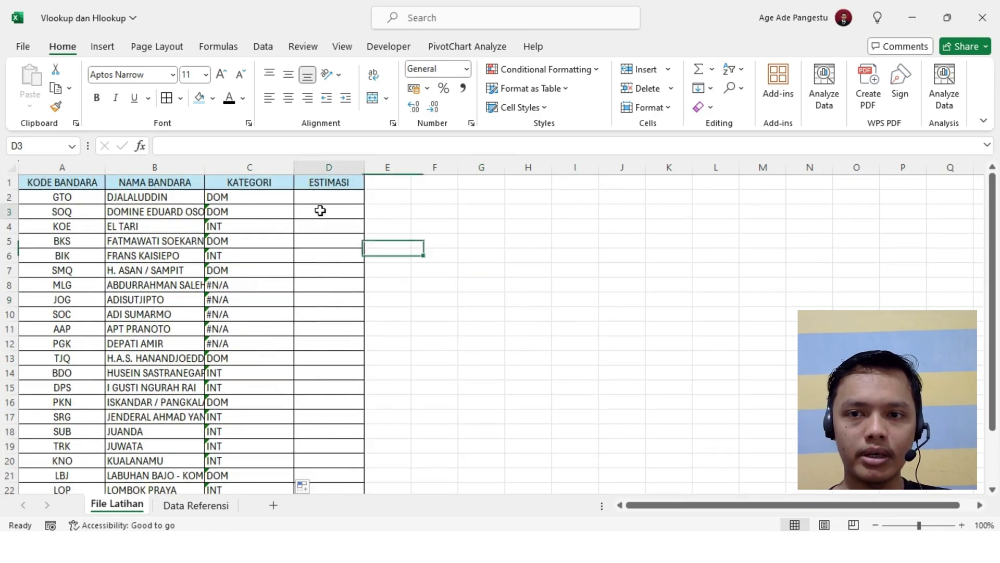
double_click(243, 271)
left_click(340, 243)
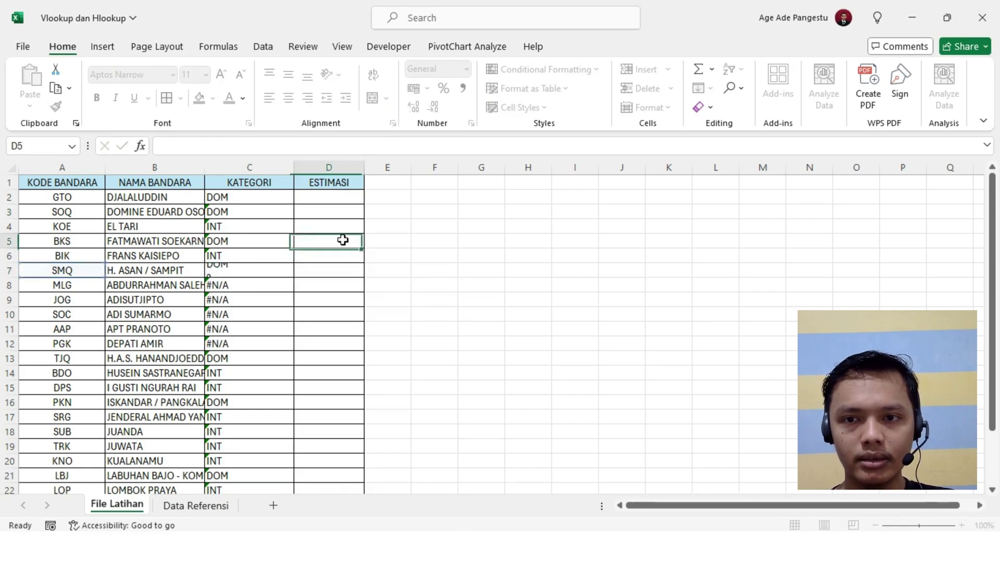
double_click(265, 200)
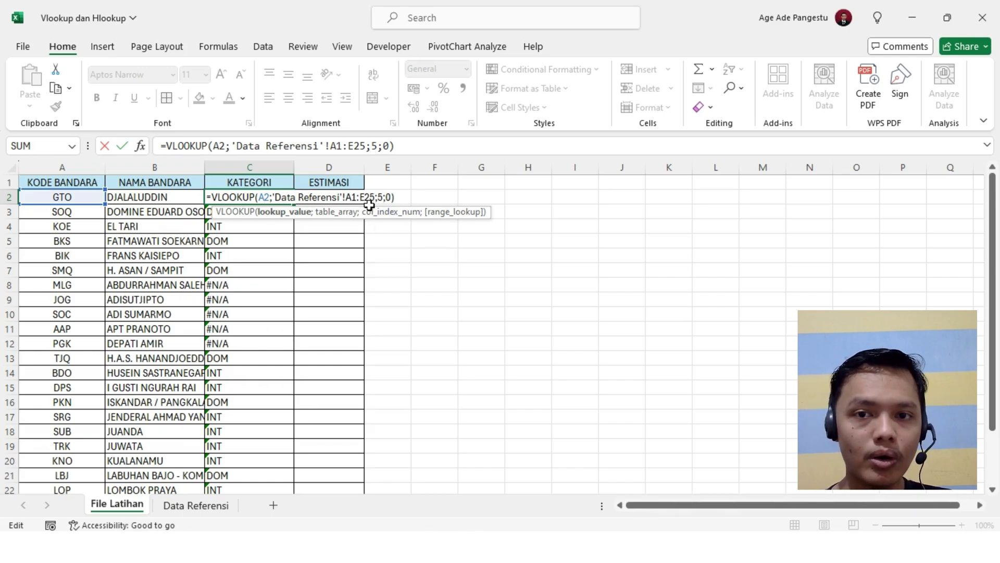
left_click(382, 266)
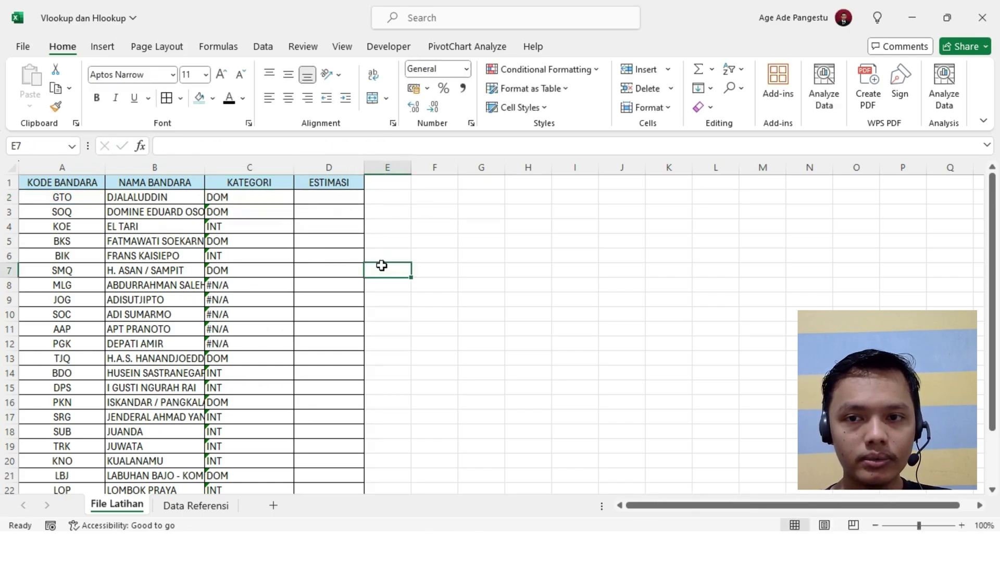
left_click(273, 213)
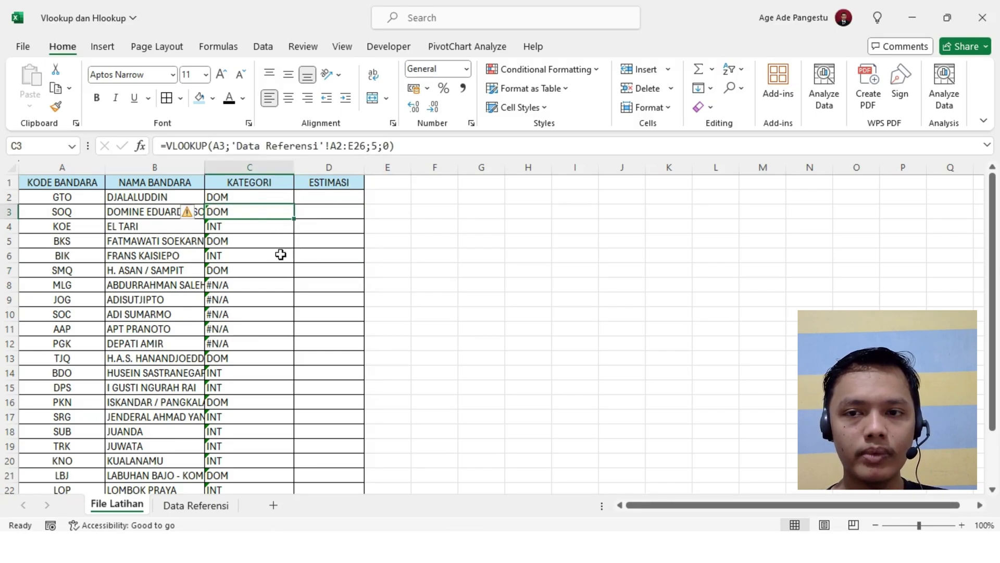
double_click(254, 283)
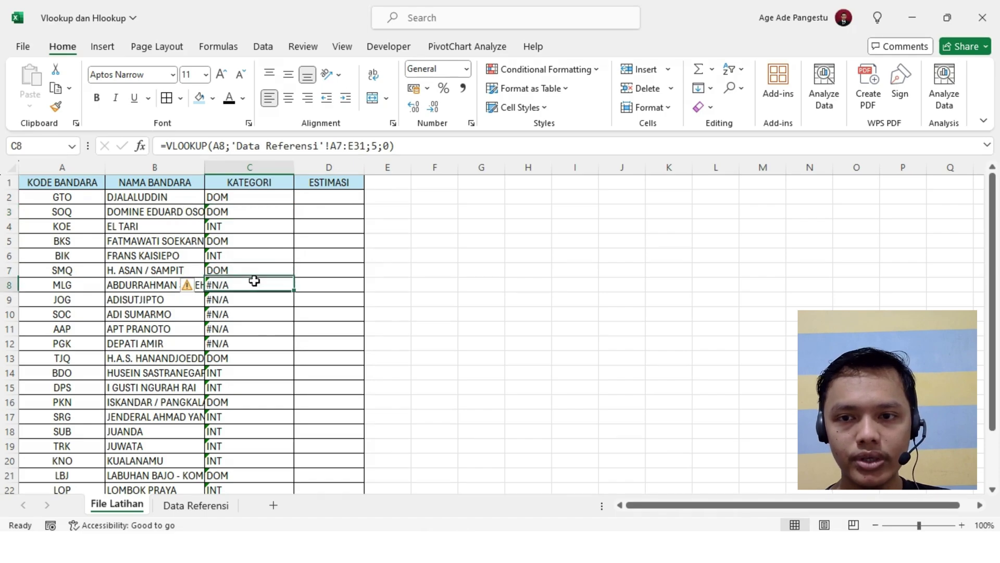
left_click(337, 239)
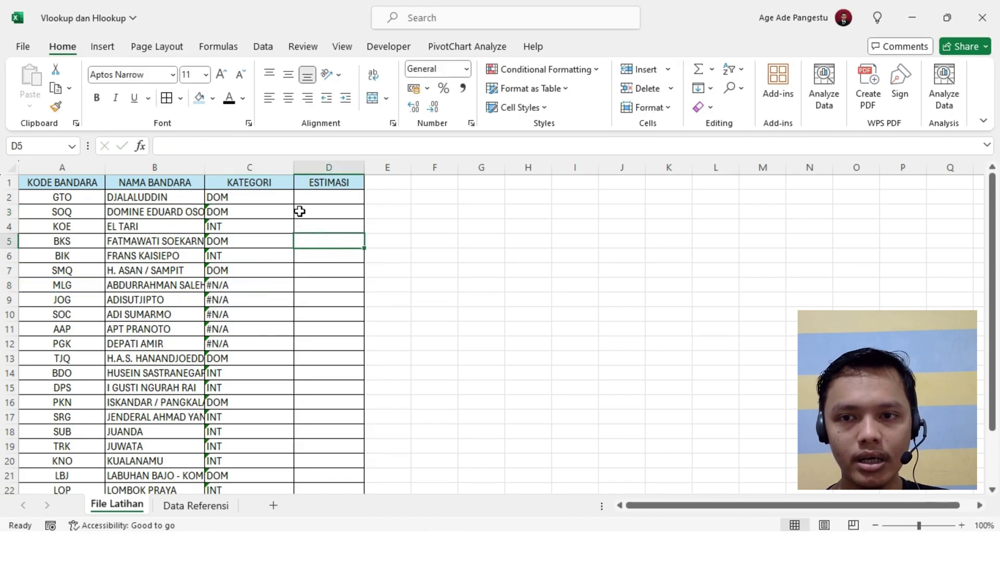
- Make the table range in the C2 VLOOKUP absolute as $A$1:$E$25 and enter the formula
left_click(271, 196)
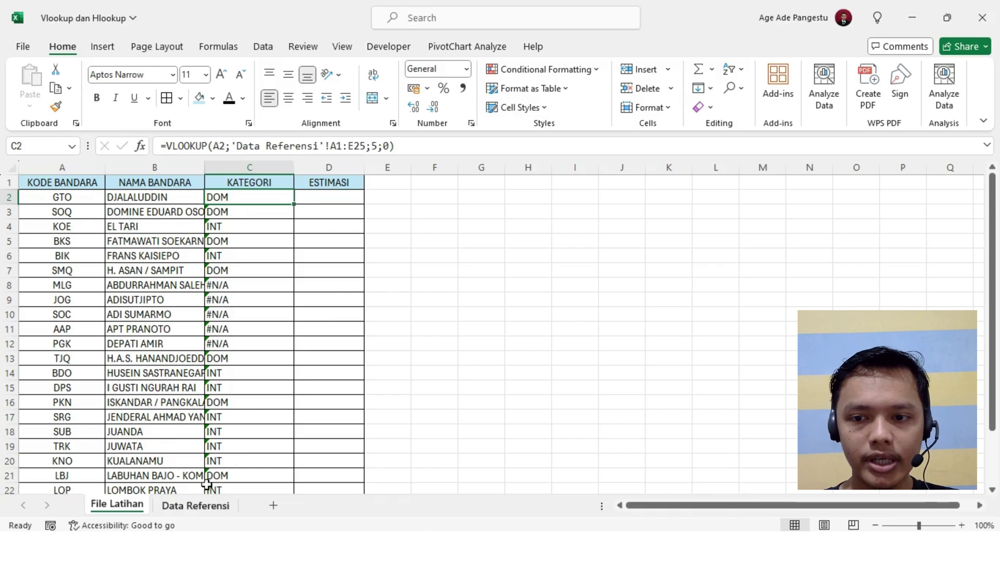
left_click(336, 149)
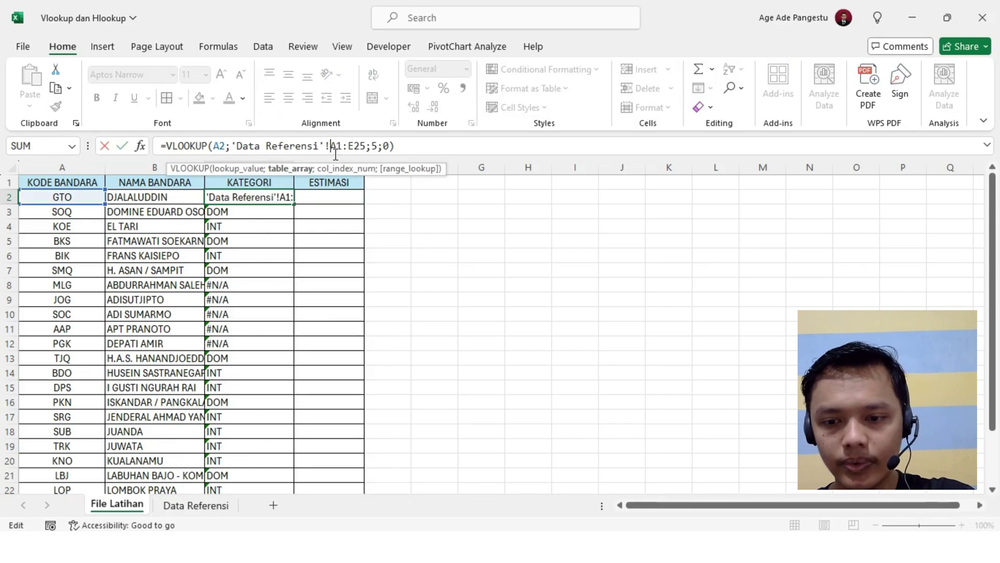
key("F4")
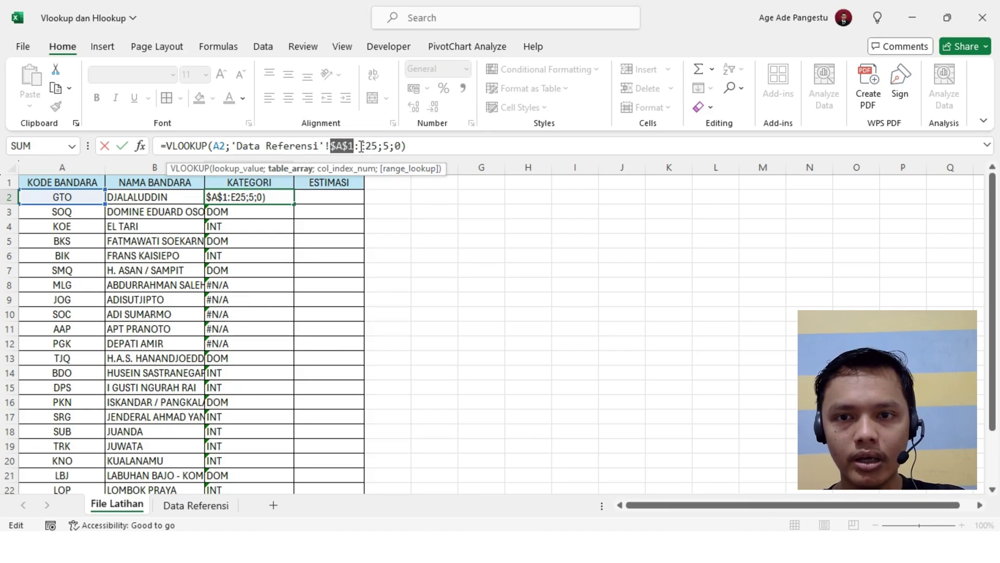
left_click(361, 147)
key("F4")
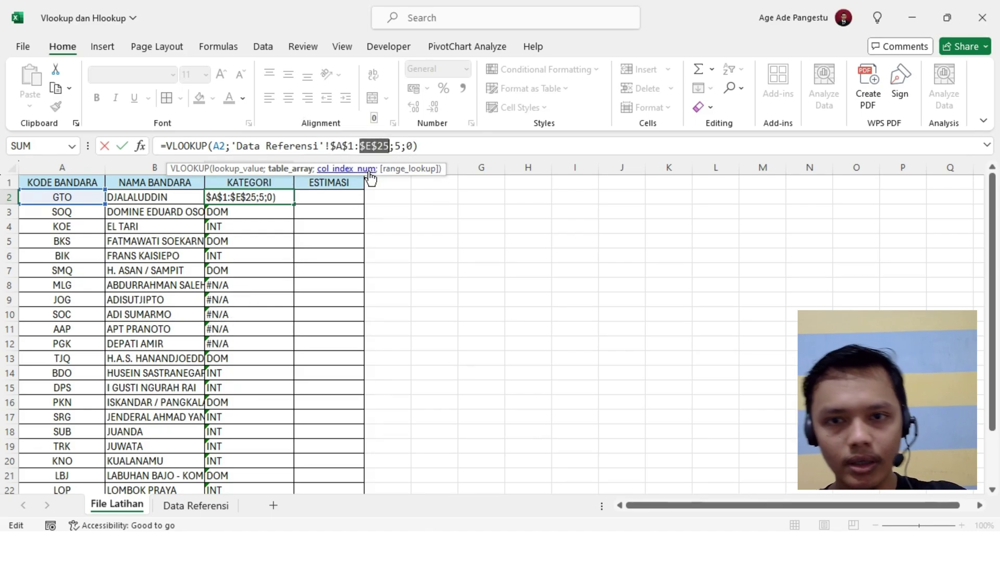
key("Return")
- Refill the KATEGORI column down to row 25 with the absolute-range formula from C2
left_click(285, 198)
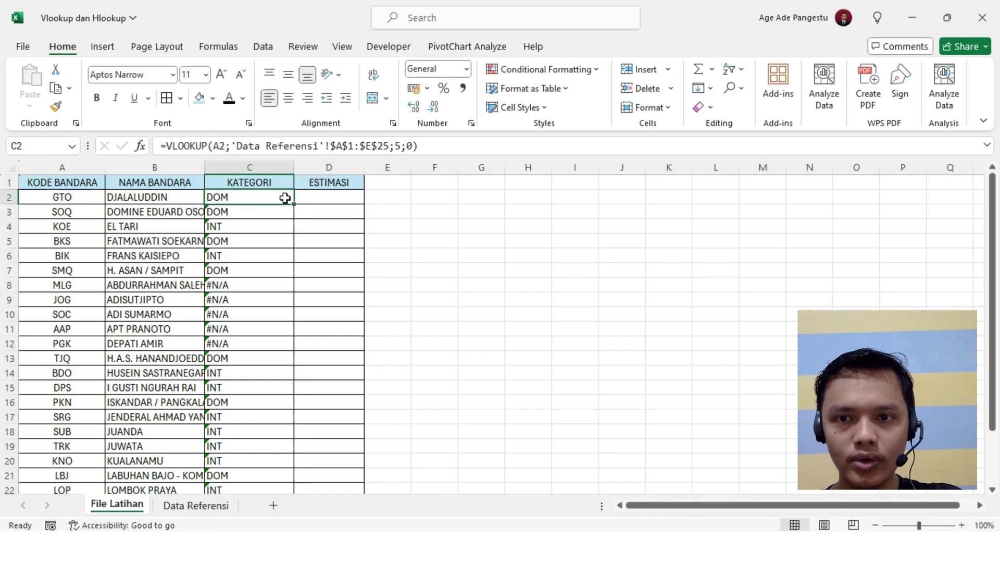
left_click_drag(292, 204, 248, 468)
scroll(335, 405, "up", 2)
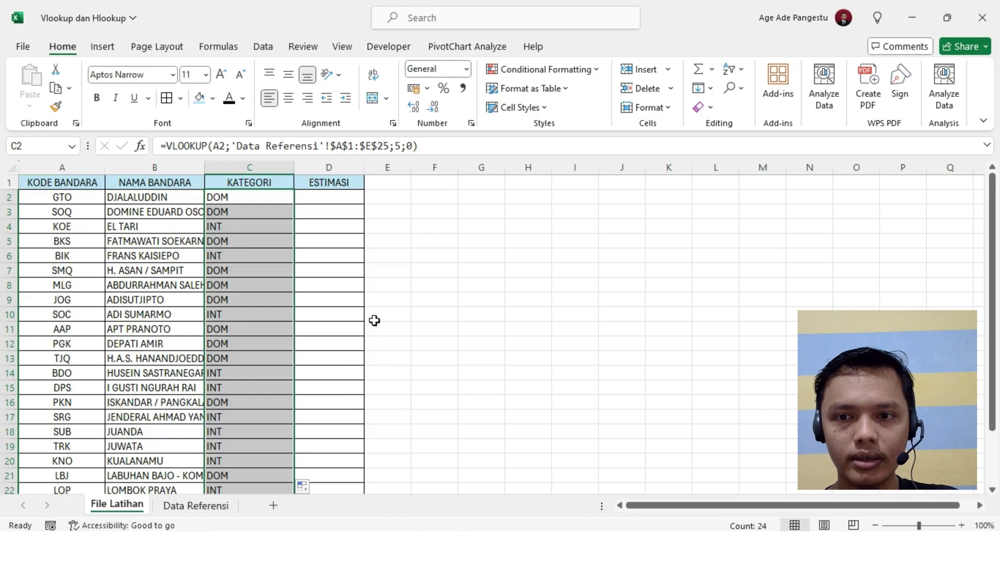
left_click(308, 291)
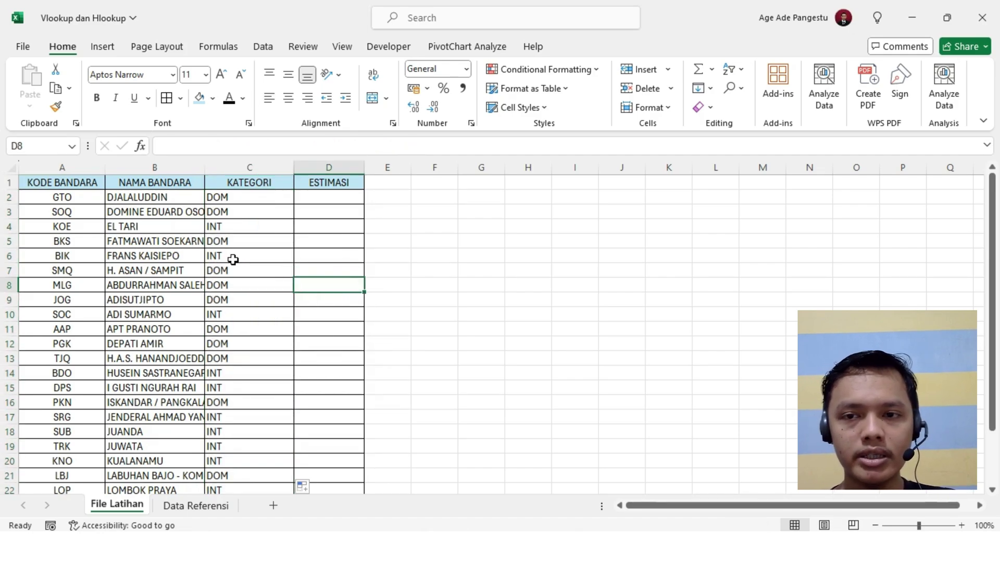
- Check the C5 KATEGORI formula and examine the horizontal KODE BANDARA and ESTIMASI table on the Data Referensi sheet
left_click(255, 243)
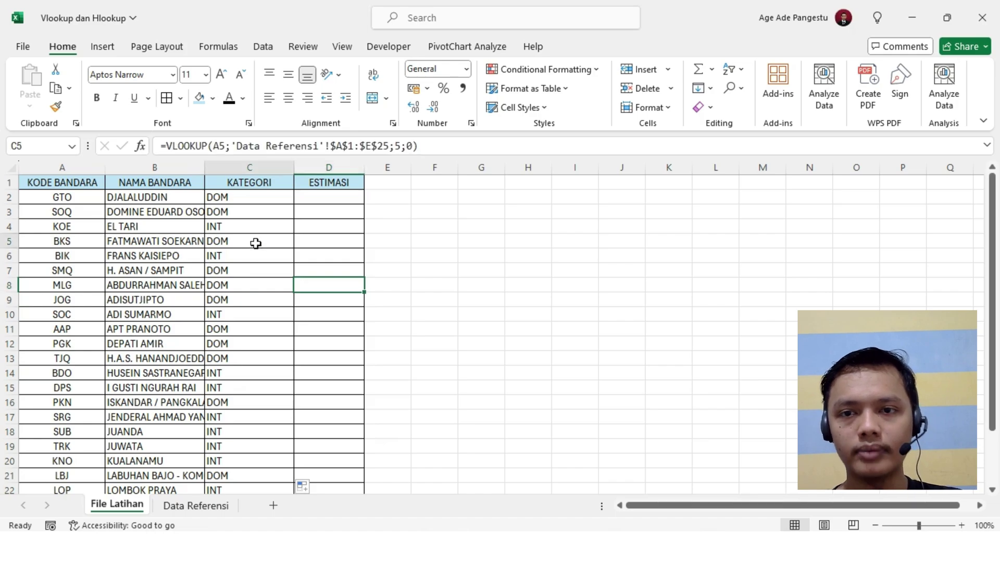
left_click(327, 199)
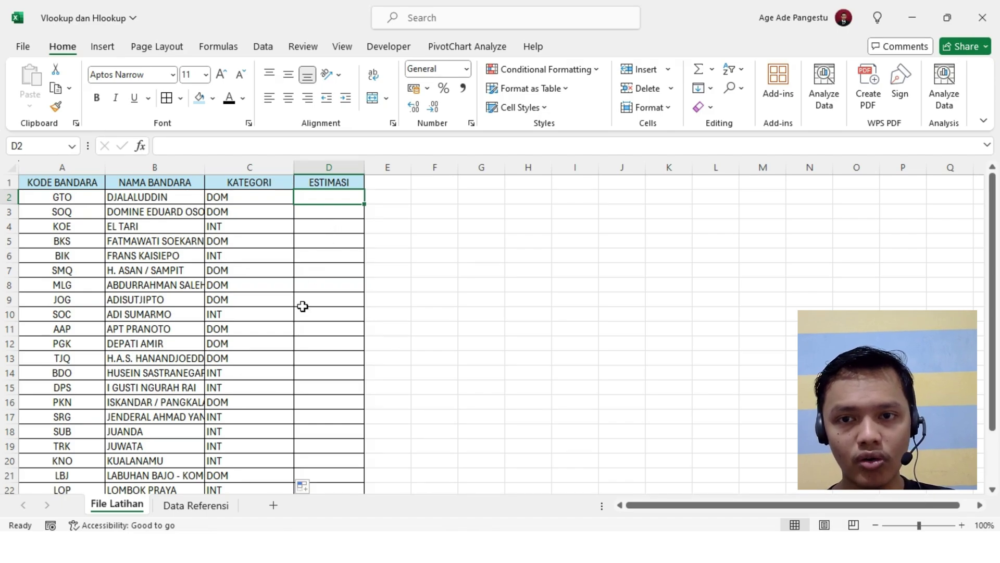
left_click(209, 505)
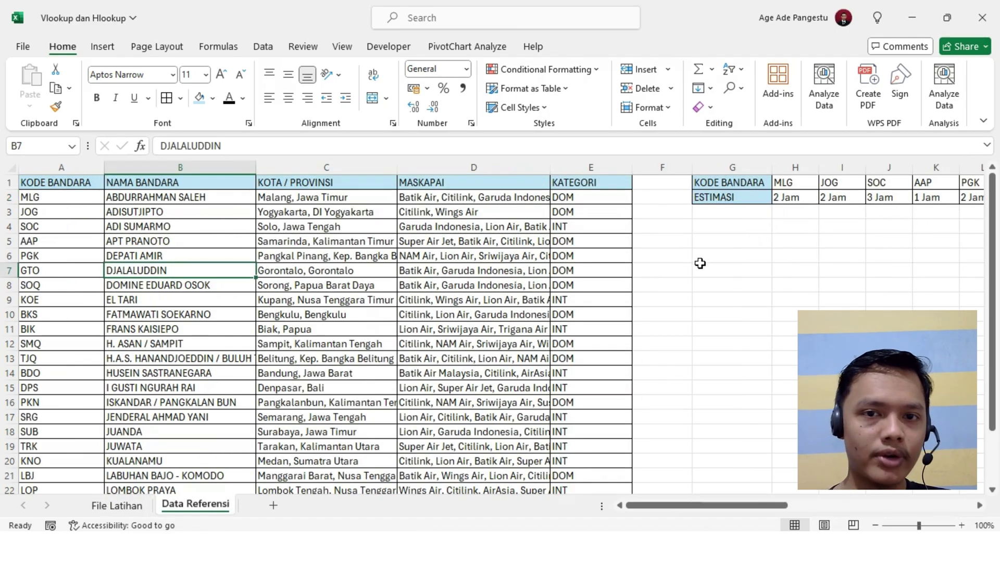
scroll(697, 264, "right", 3)
scroll(625, 263, "left", 1)
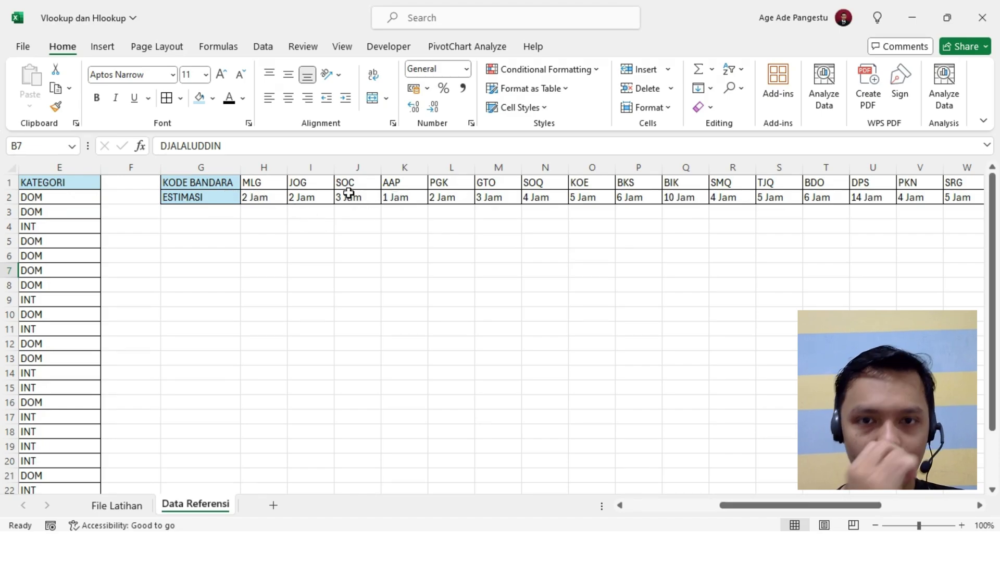
left_click(391, 256)
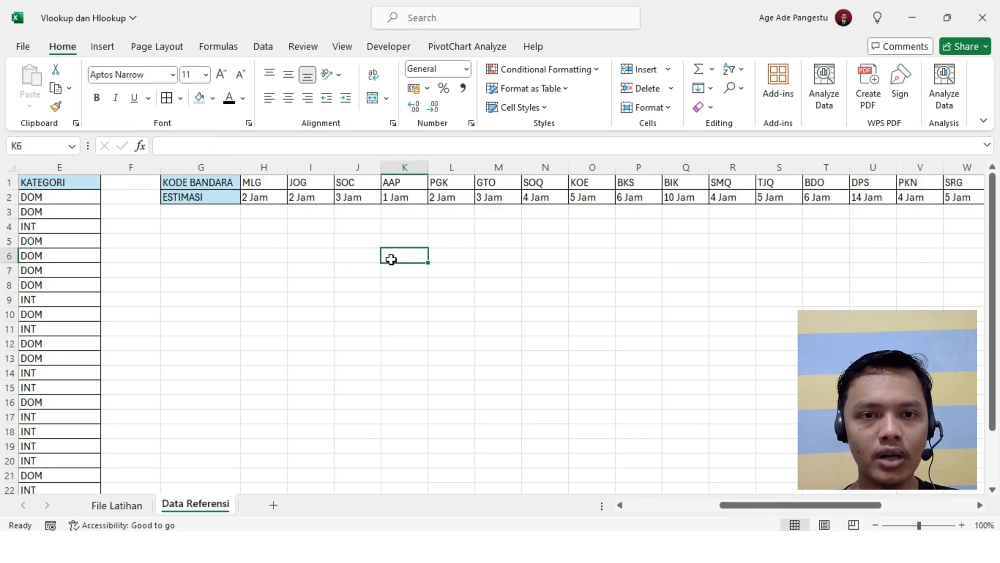
left_click(205, 202)
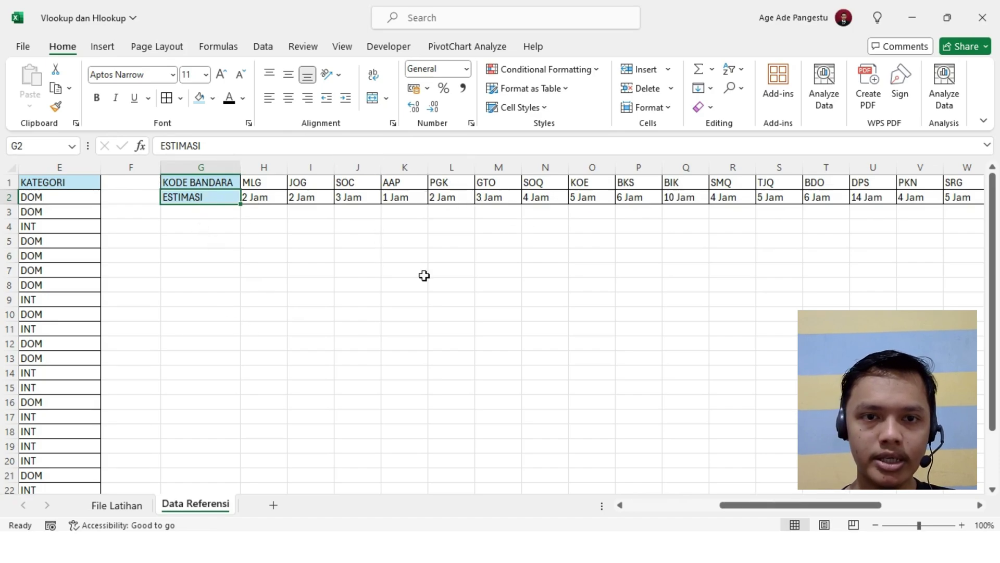
- Start an HLOOKUP formula in ESTIMASI cell D2 of File Latihan with A2 as the lookup value
left_click(137, 508)
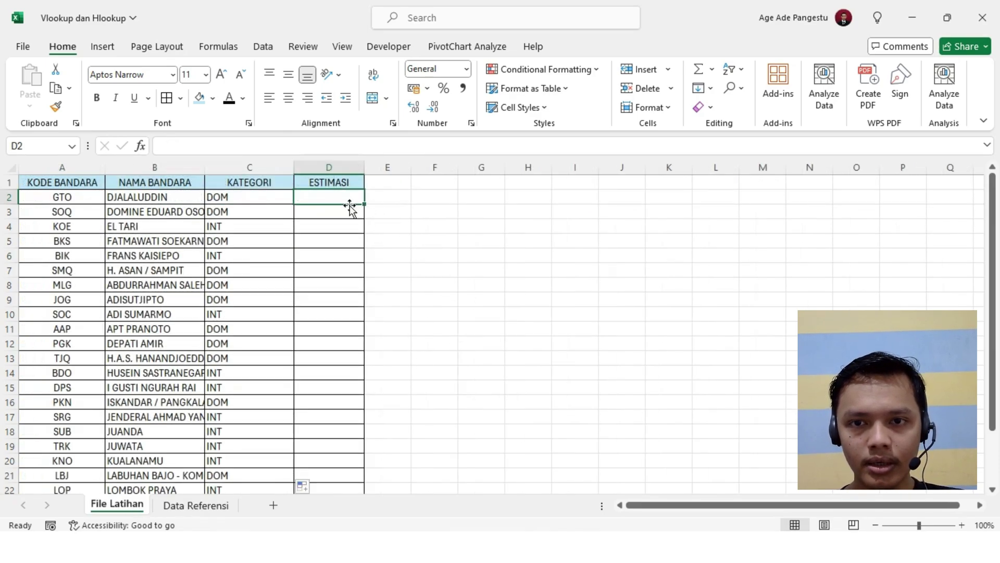
double_click(334, 196)
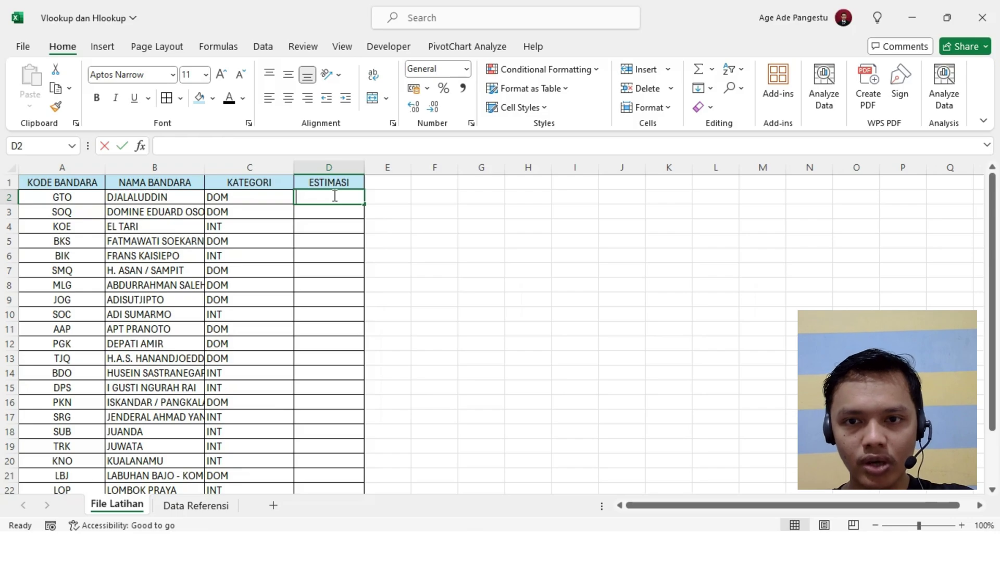
type("=HLOO")
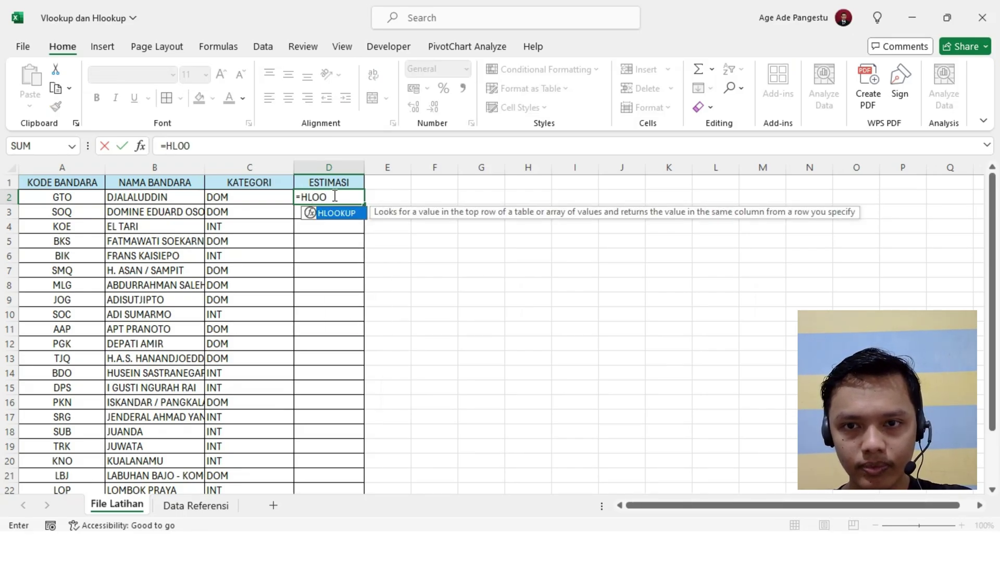
type("KUP(")
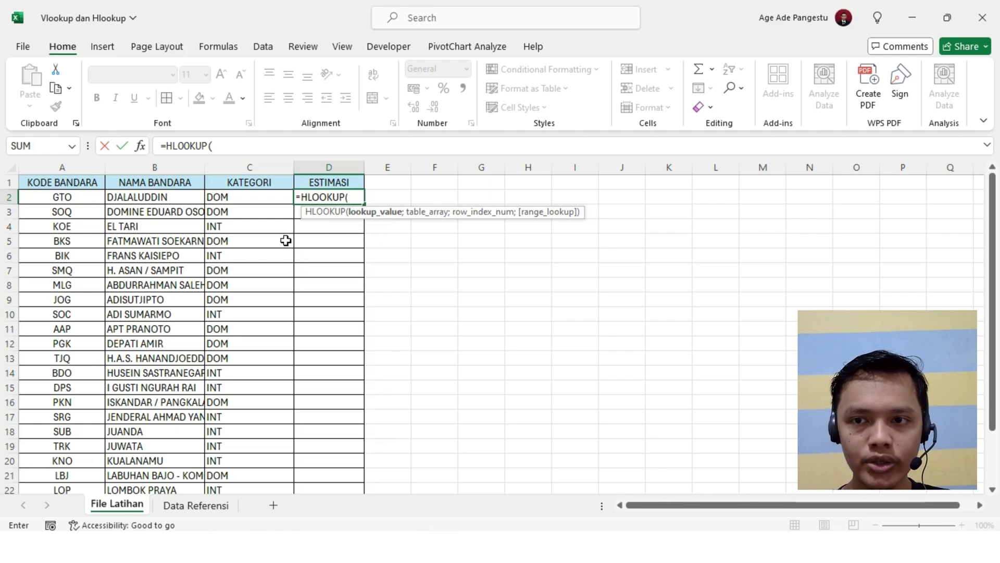
left_click(71, 195)
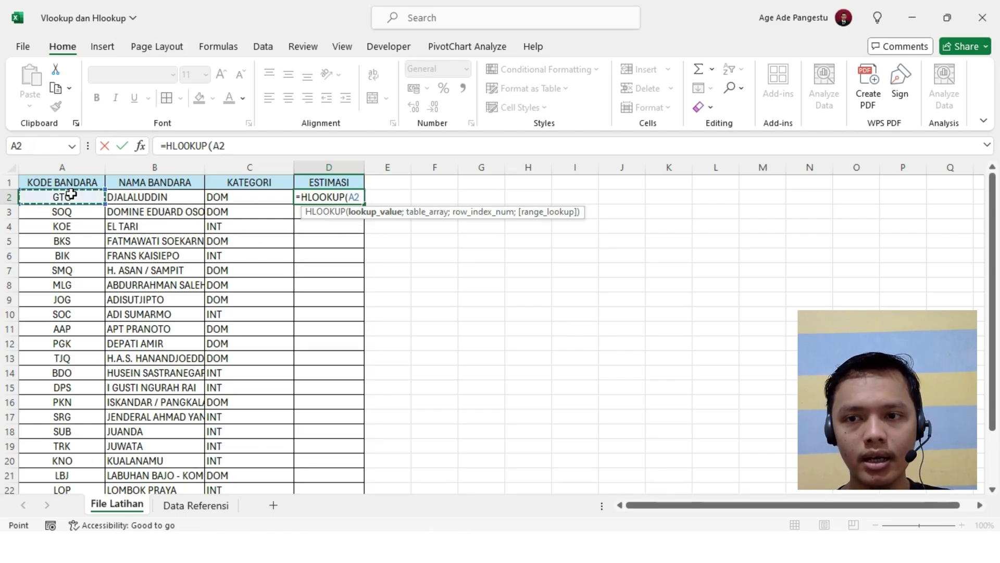
key("BackSpace")
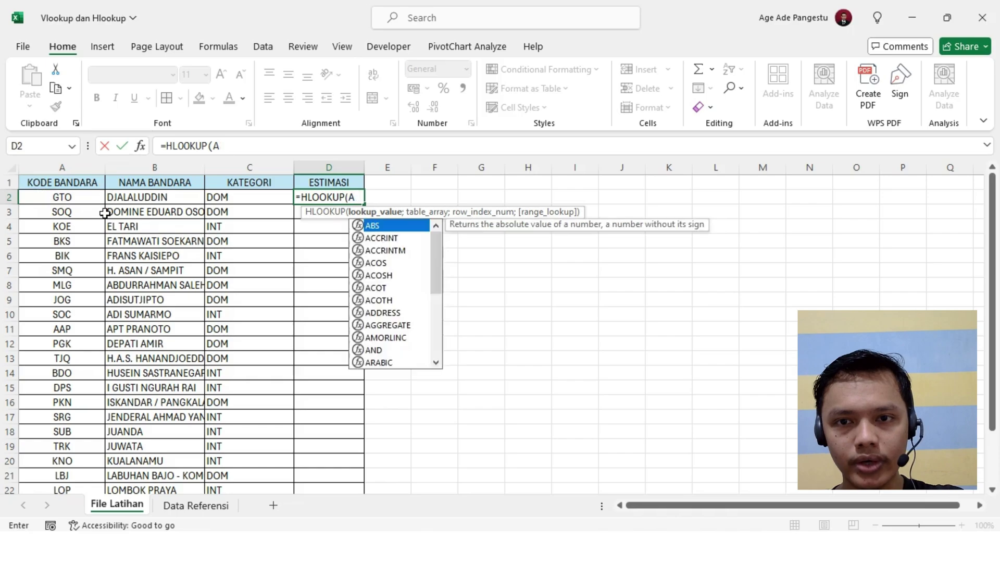
key("BackSpace")
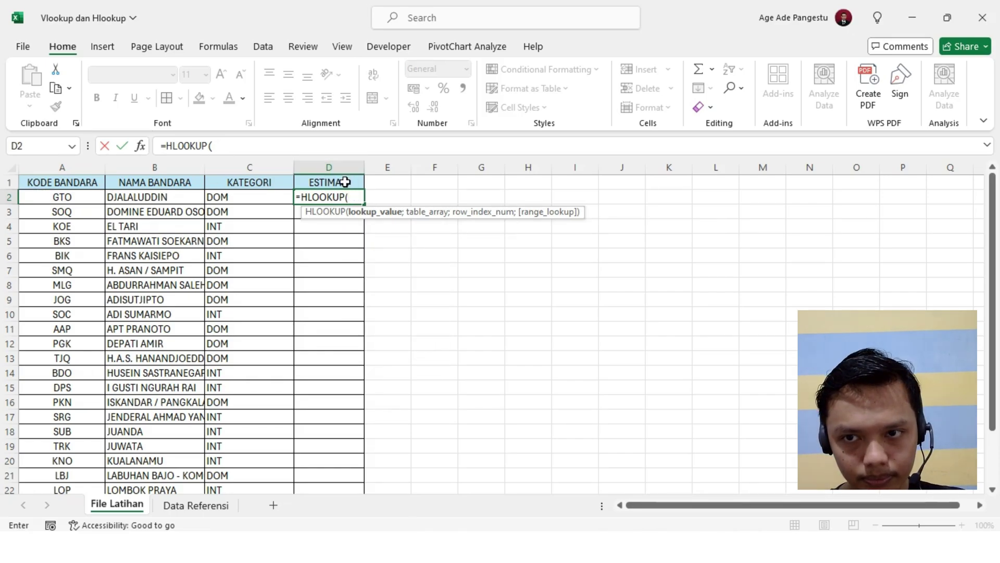
left_click(75, 194)
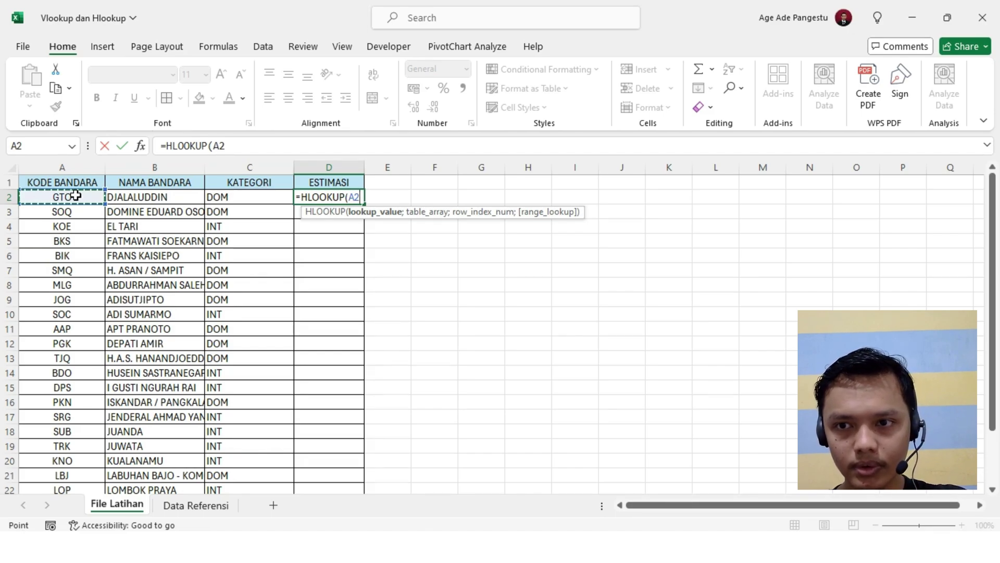
type(";")
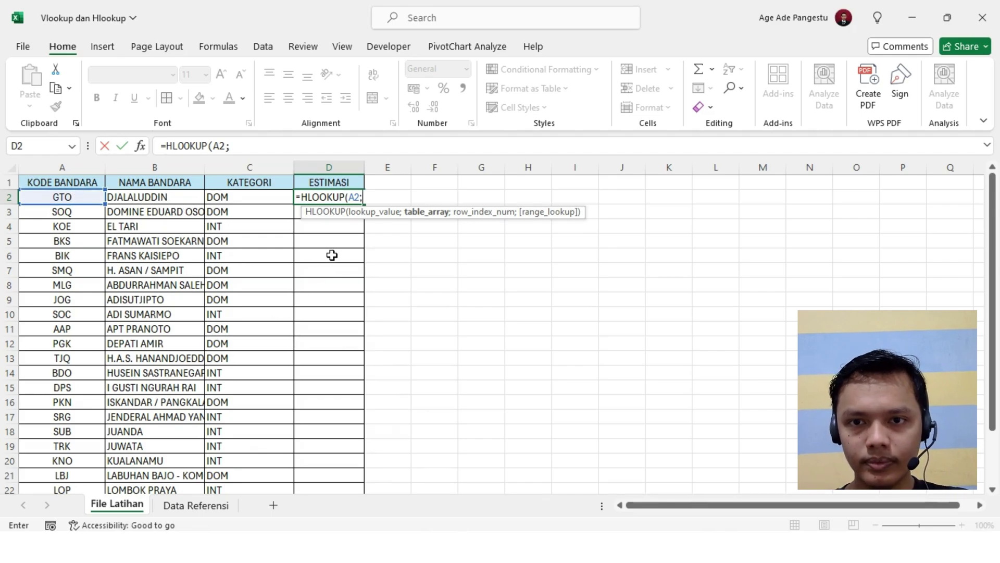
- Add the Data Referensi range G1:AE2 as the HLOOKUP table array and make it absolute as $G$1:$AE$2
left_click(196, 505)
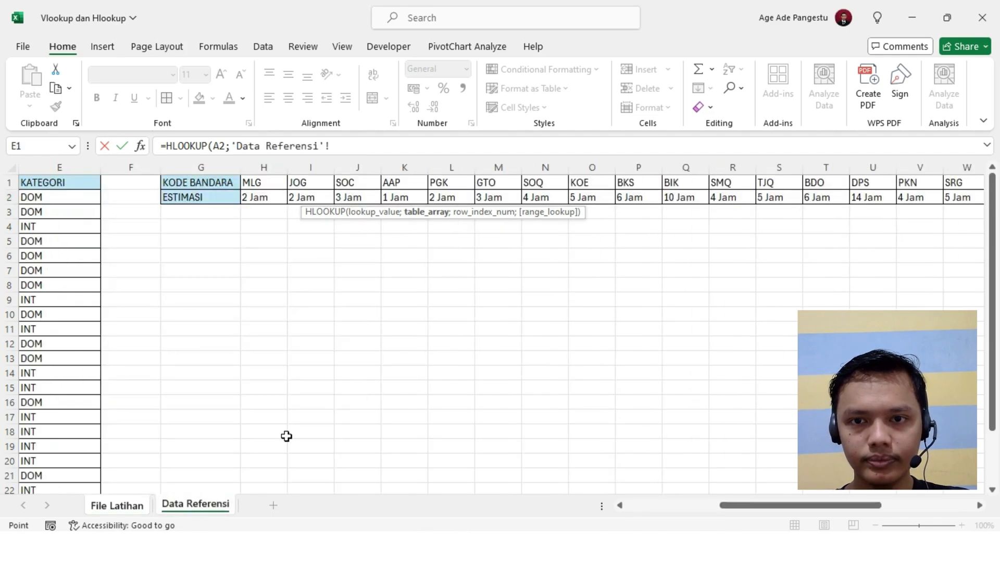
left_click(221, 183)
key("ctrl+shift+Right")
key("shift+Down")
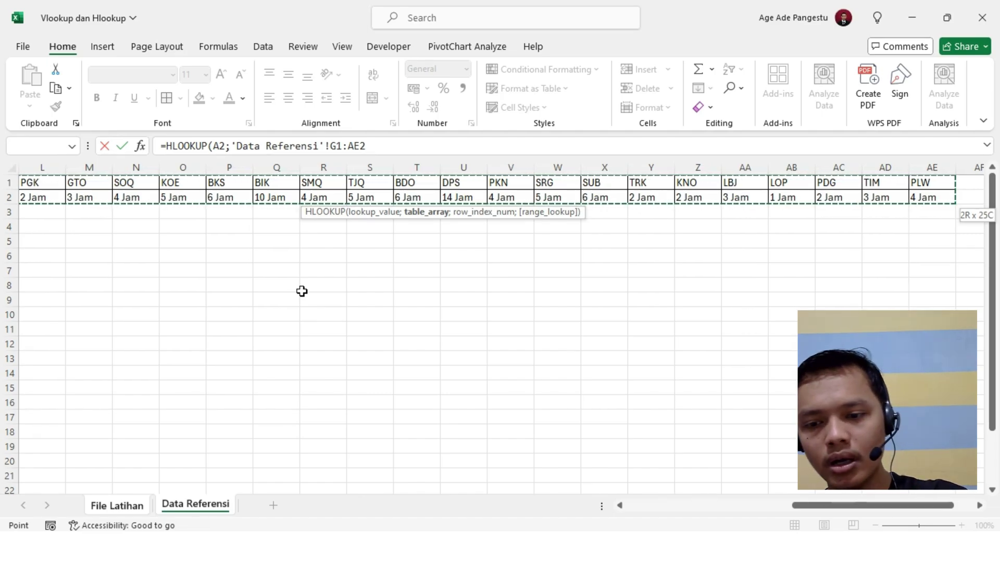
key("F4")
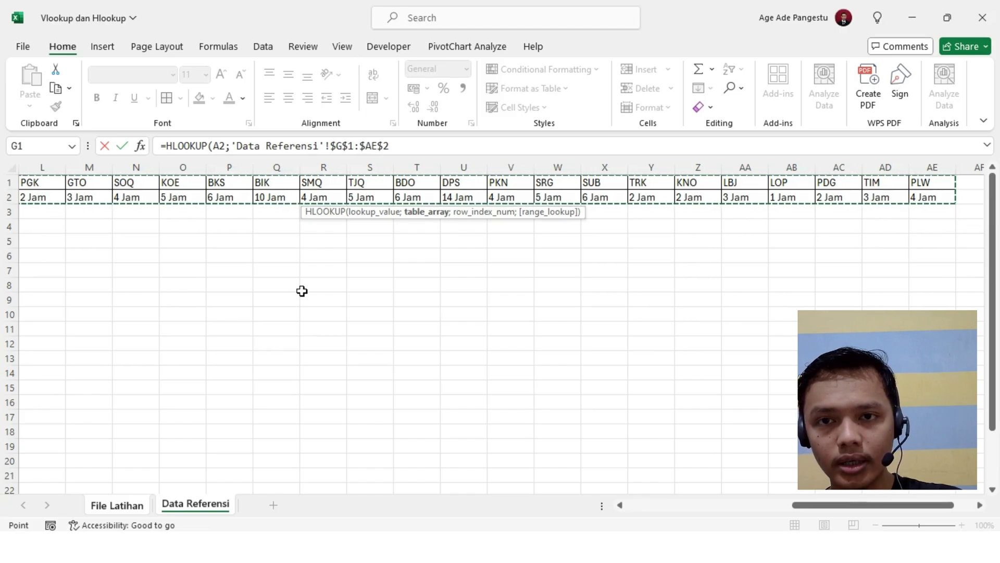
type(";")
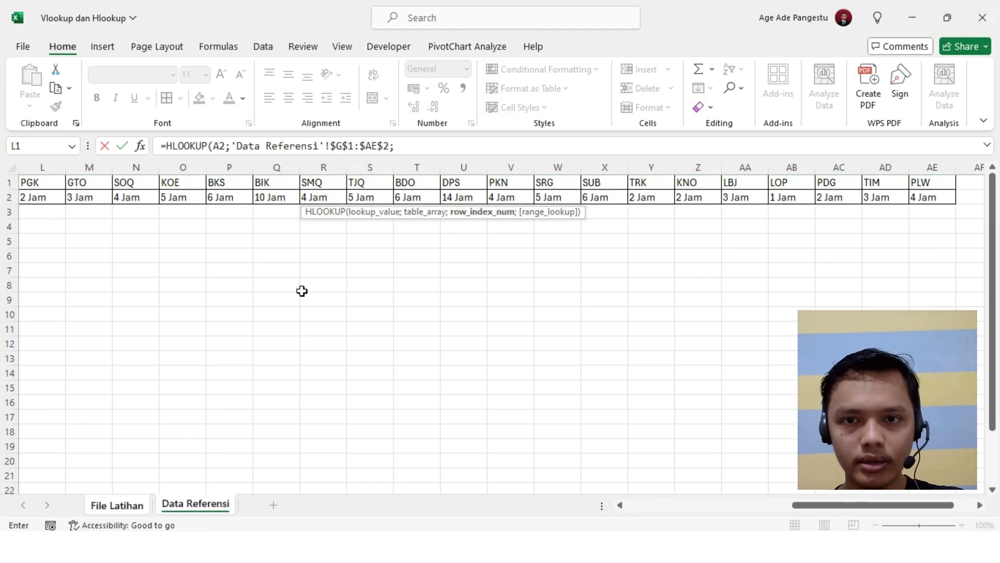
- Complete the D2 HLOOKUP with row index 2 and range lookup 0, and enter the formula
scroll(305, 292, "left", 5)
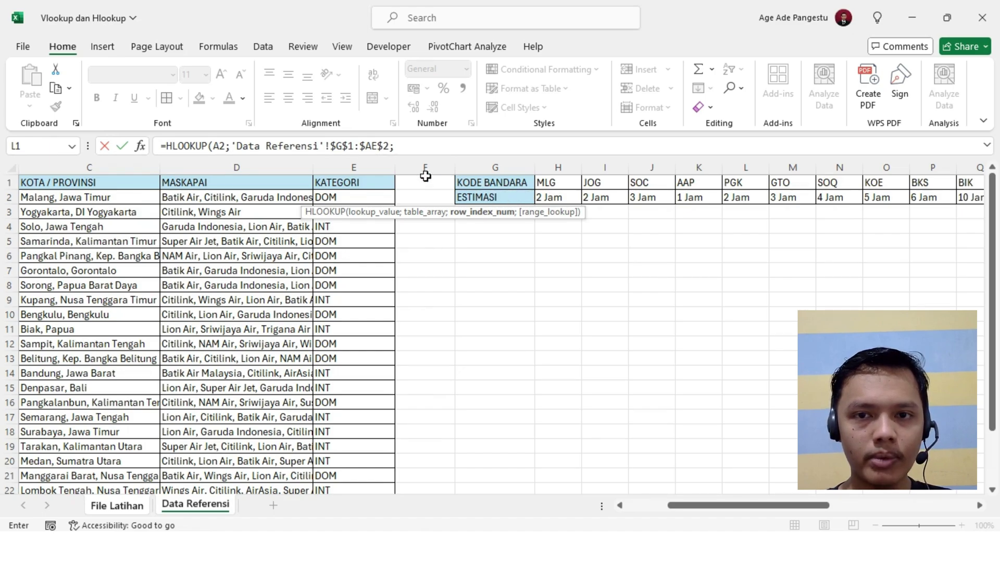
type(";0")
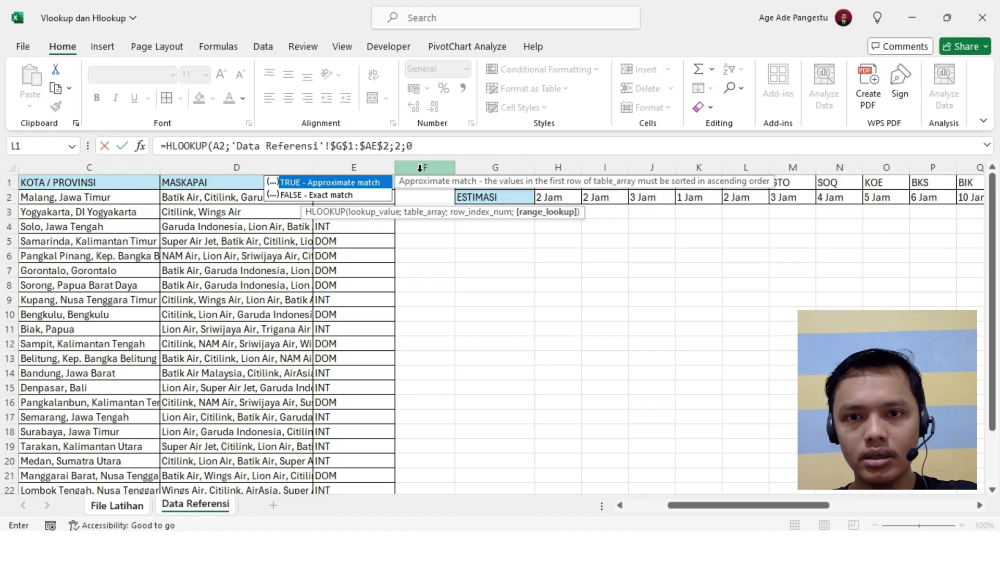
type(")")
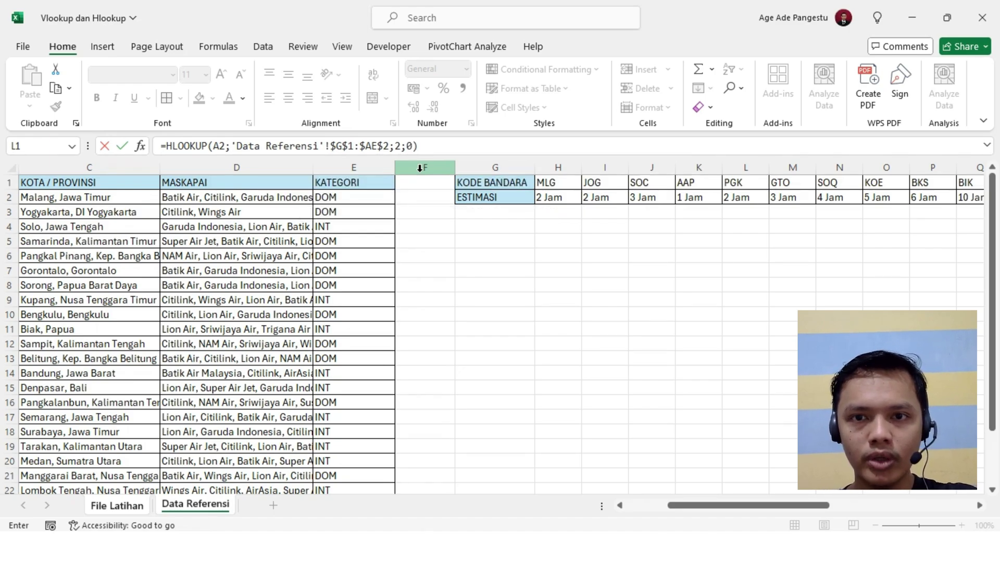
key("Return")
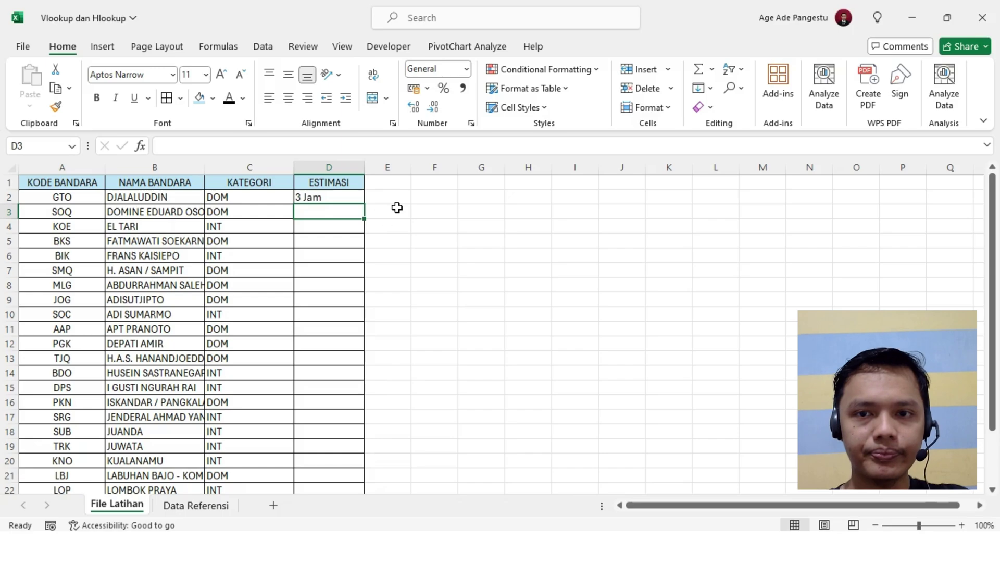
- Fill the D2 HLOOKUP formula down the ESTIMASI column to row 25 and review the filled rows
left_click(337, 196)
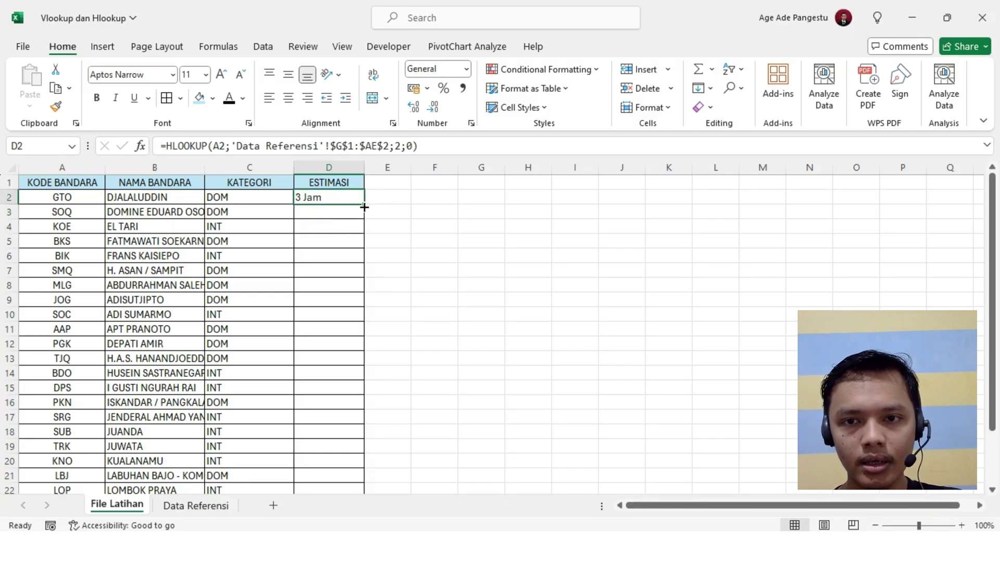
left_click_drag(364, 206, 364, 206)
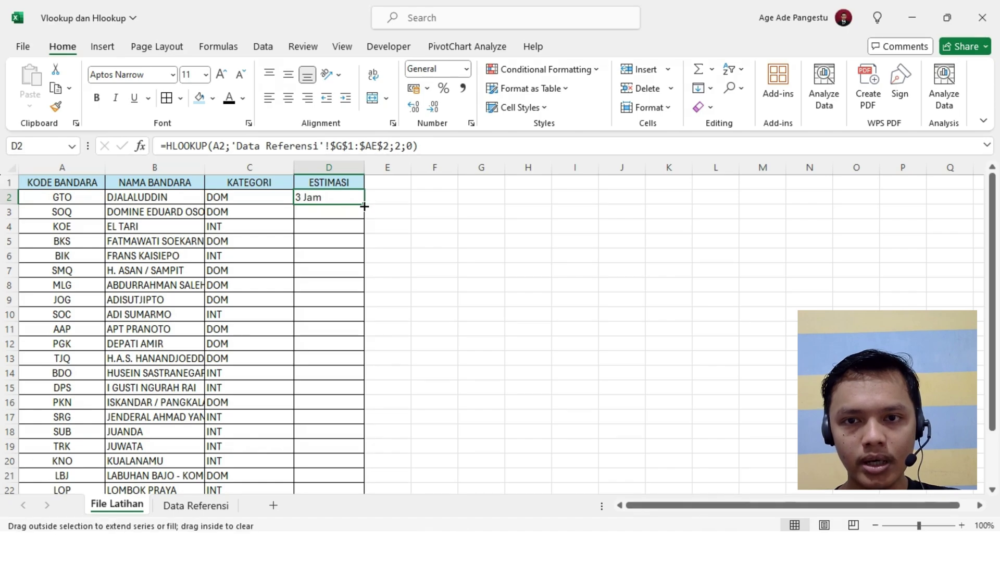
double_click(364, 206)
left_click(336, 344)
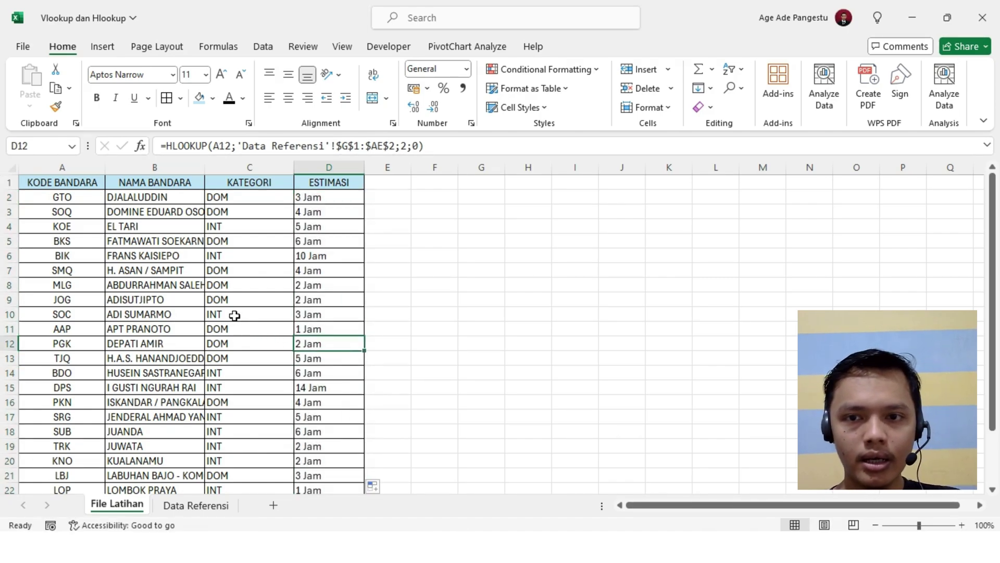
scroll(326, 257, "down", 2)
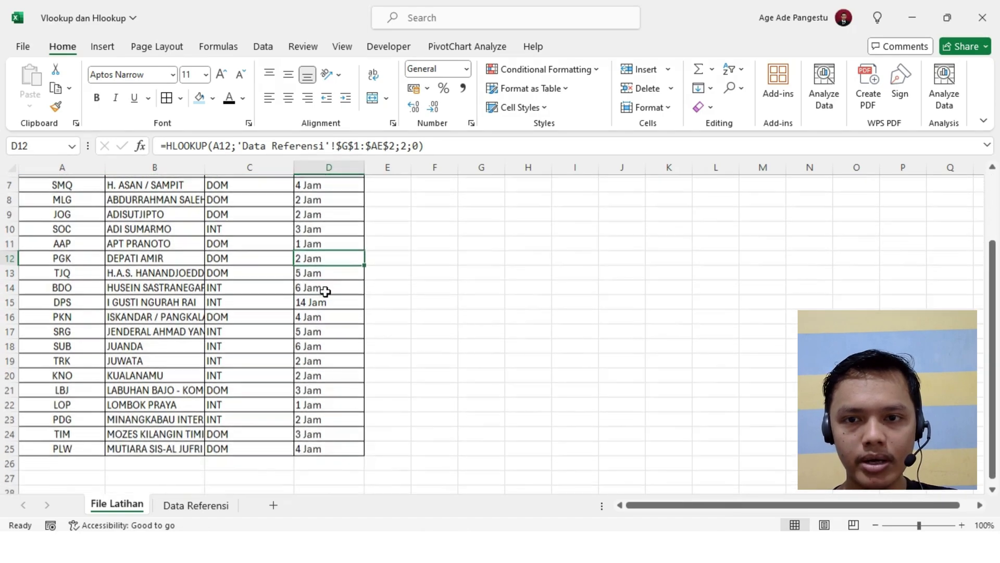
scroll(324, 290, "up", 2)
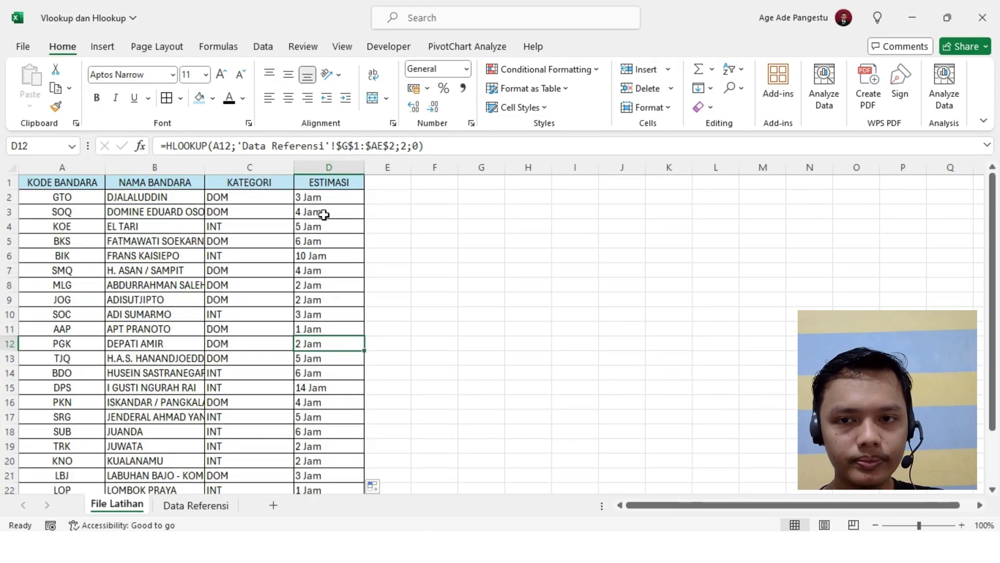
- Compare the vertical and horizontal reference tables on Data Referensi with the filled columns on File Latihan
left_click(196, 505)
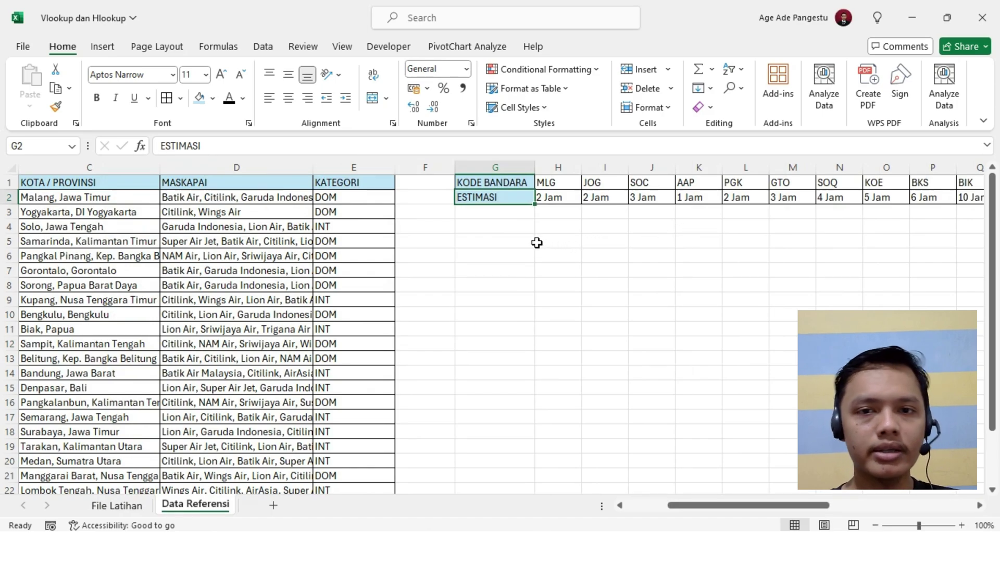
left_click(125, 505)
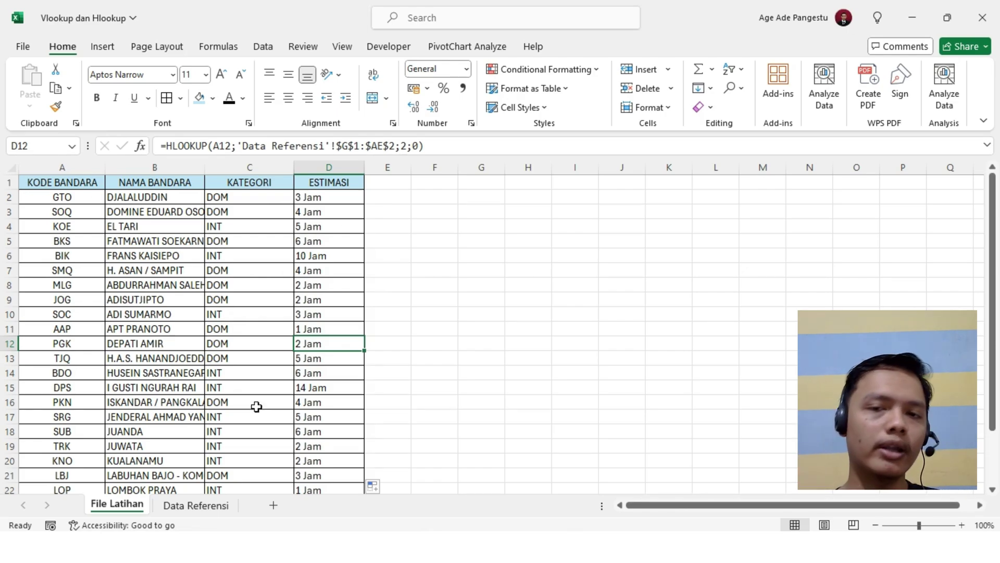
left_click(430, 313)
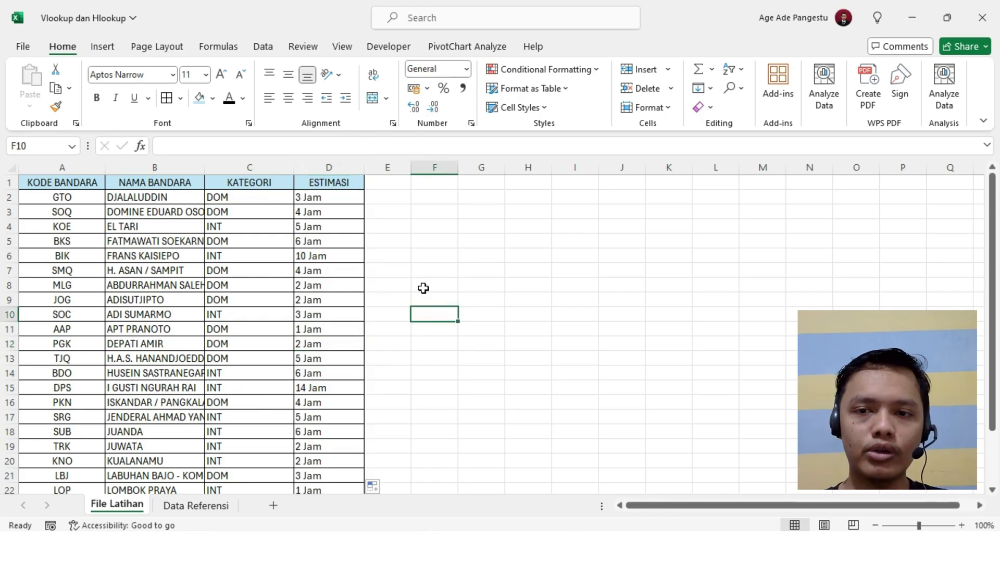
left_click(174, 506)
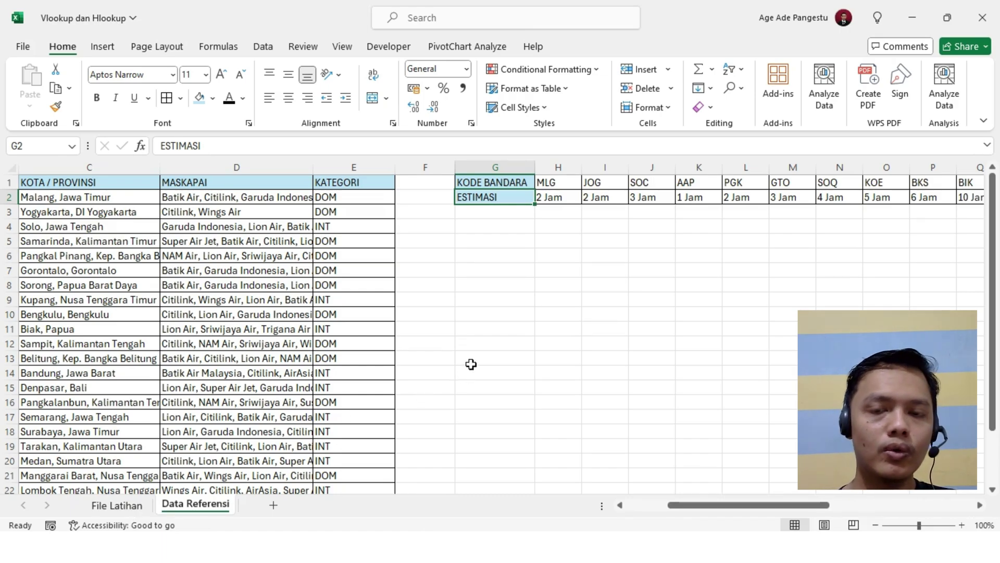
left_click(526, 327)
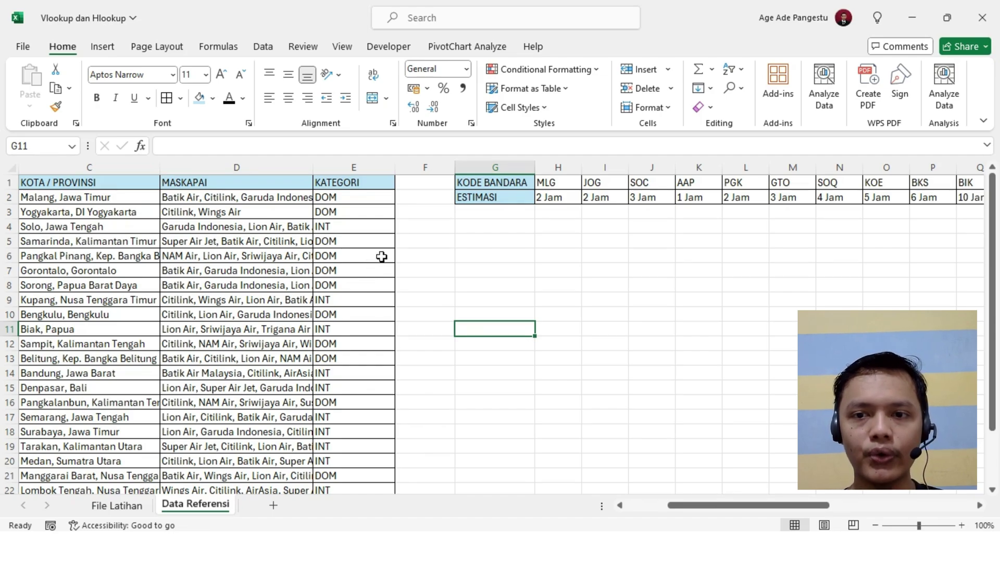
left_click(398, 255)
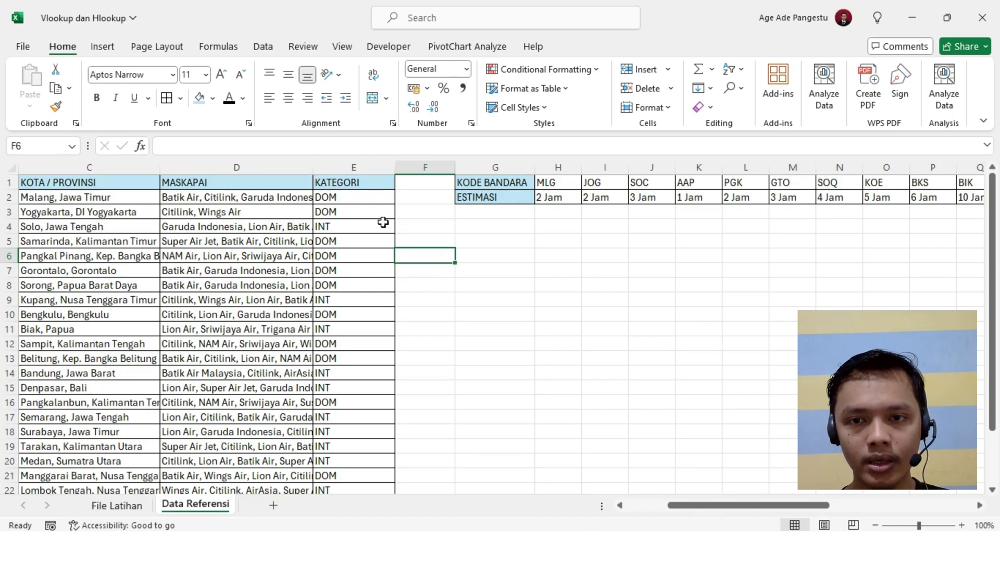
left_click(363, 277)
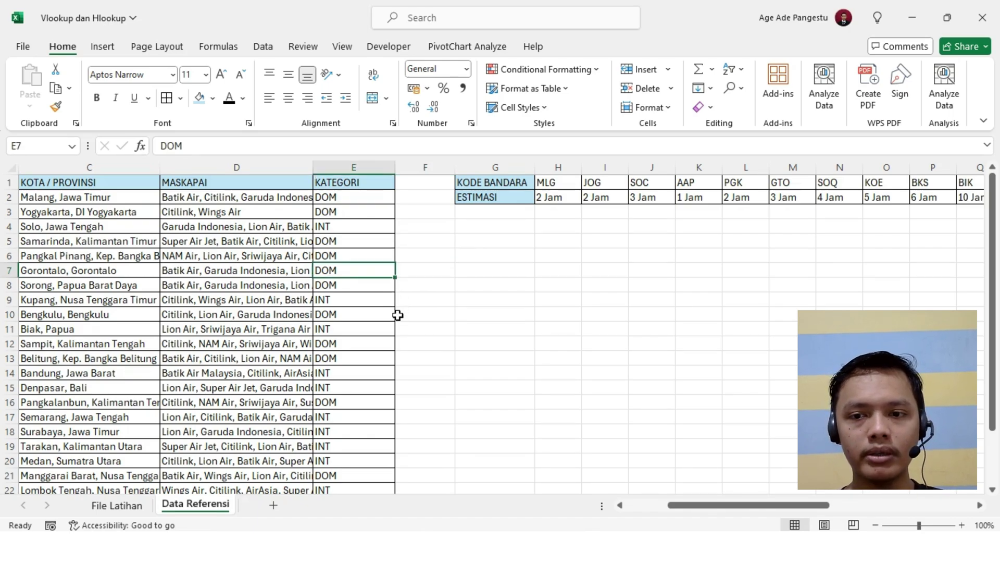